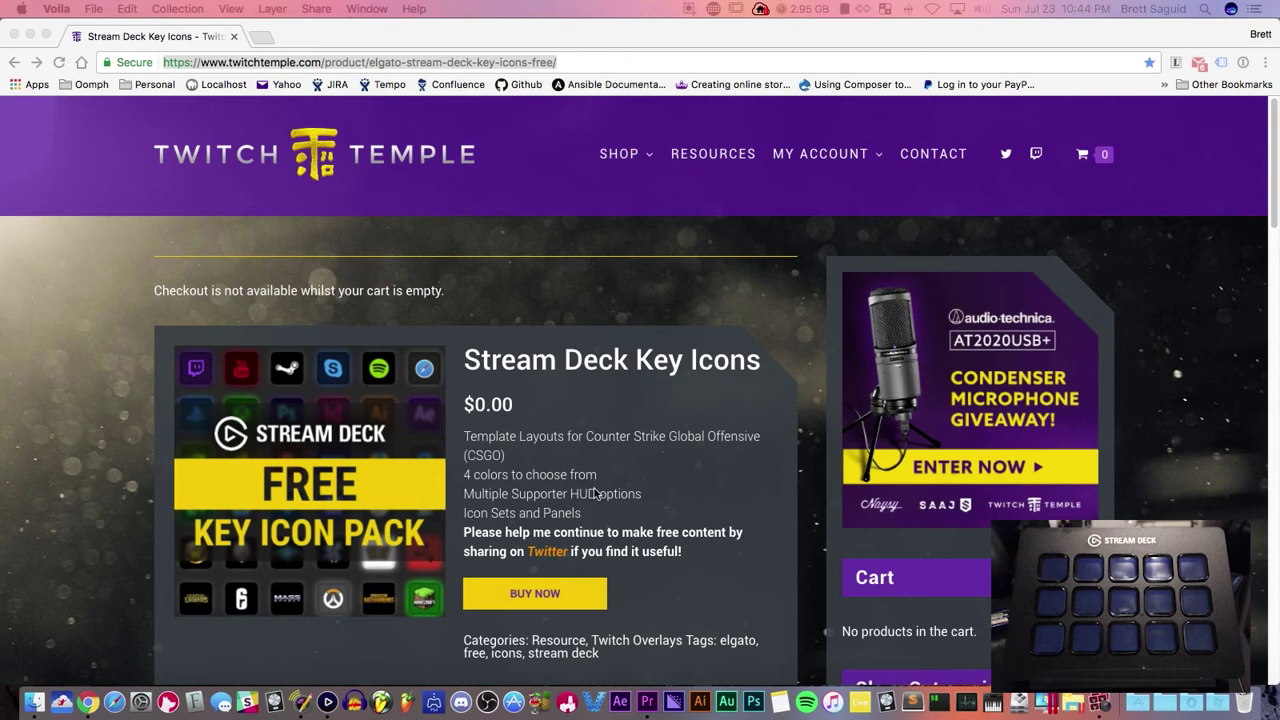
- Look over the icon pack's product page in Chrome, highlighting its $0.00 price
click(98, 292)
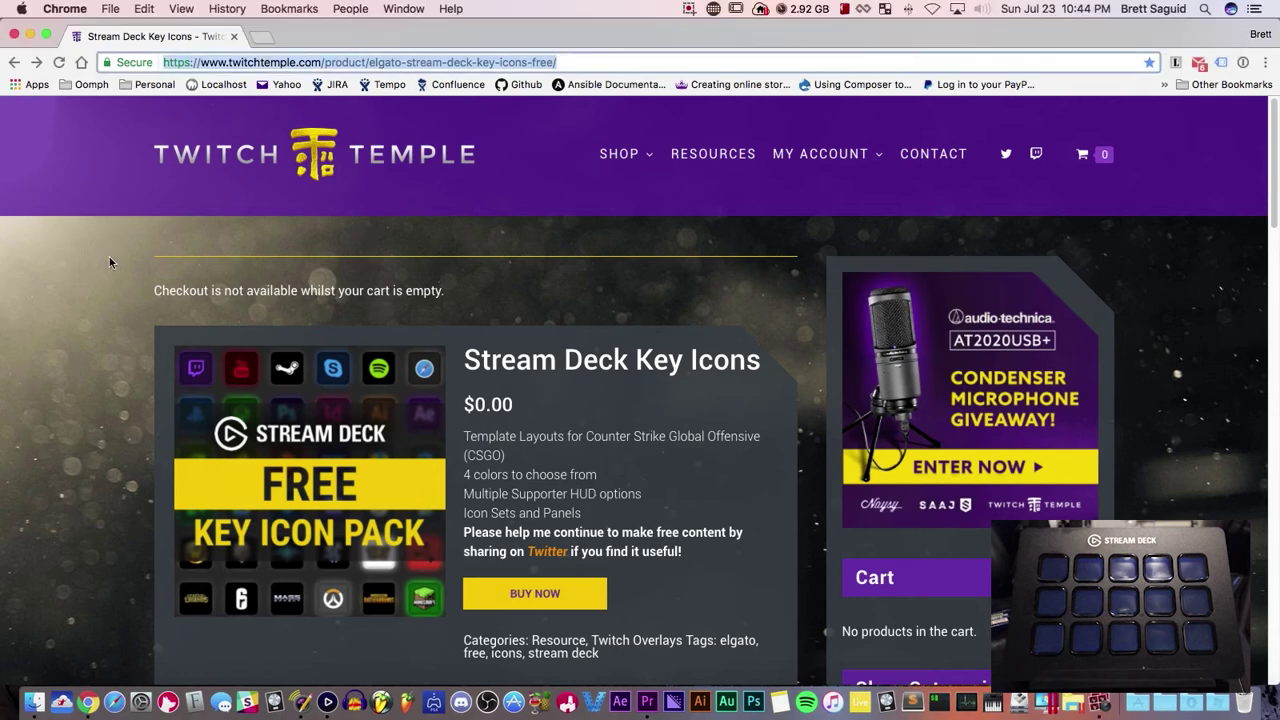
click(231, 62)
click(256, 62)
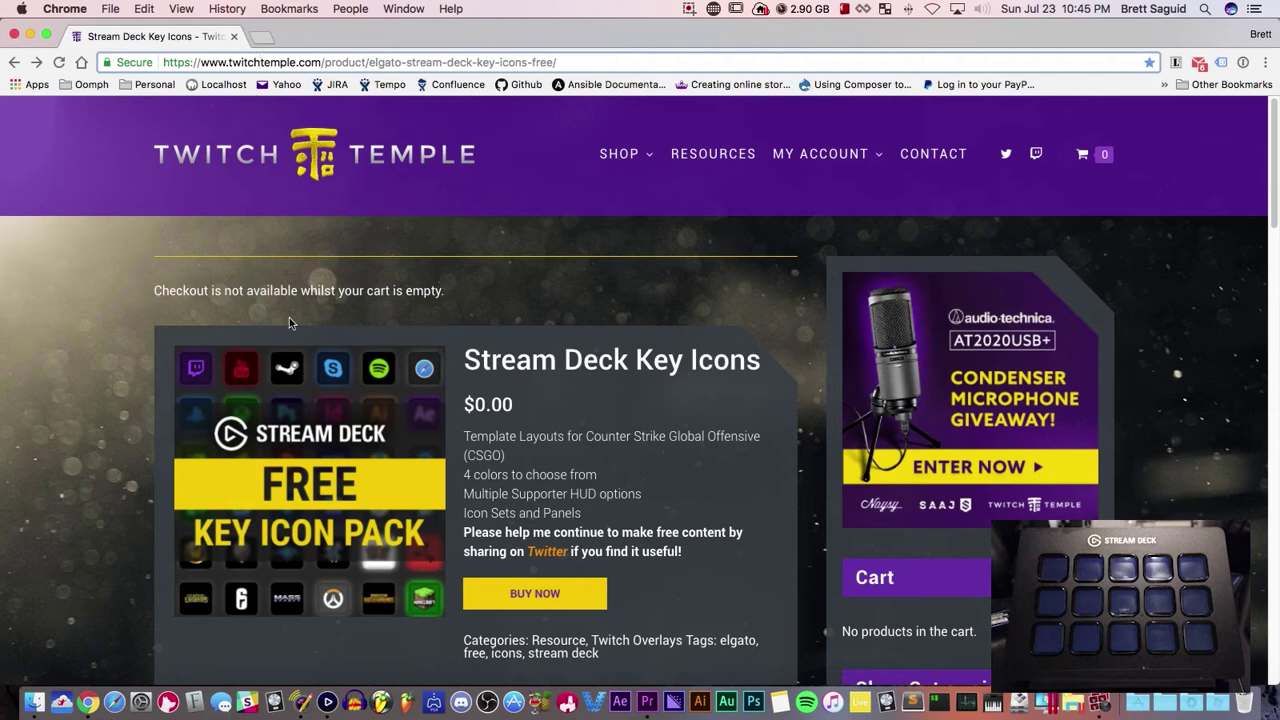
click(220, 277)
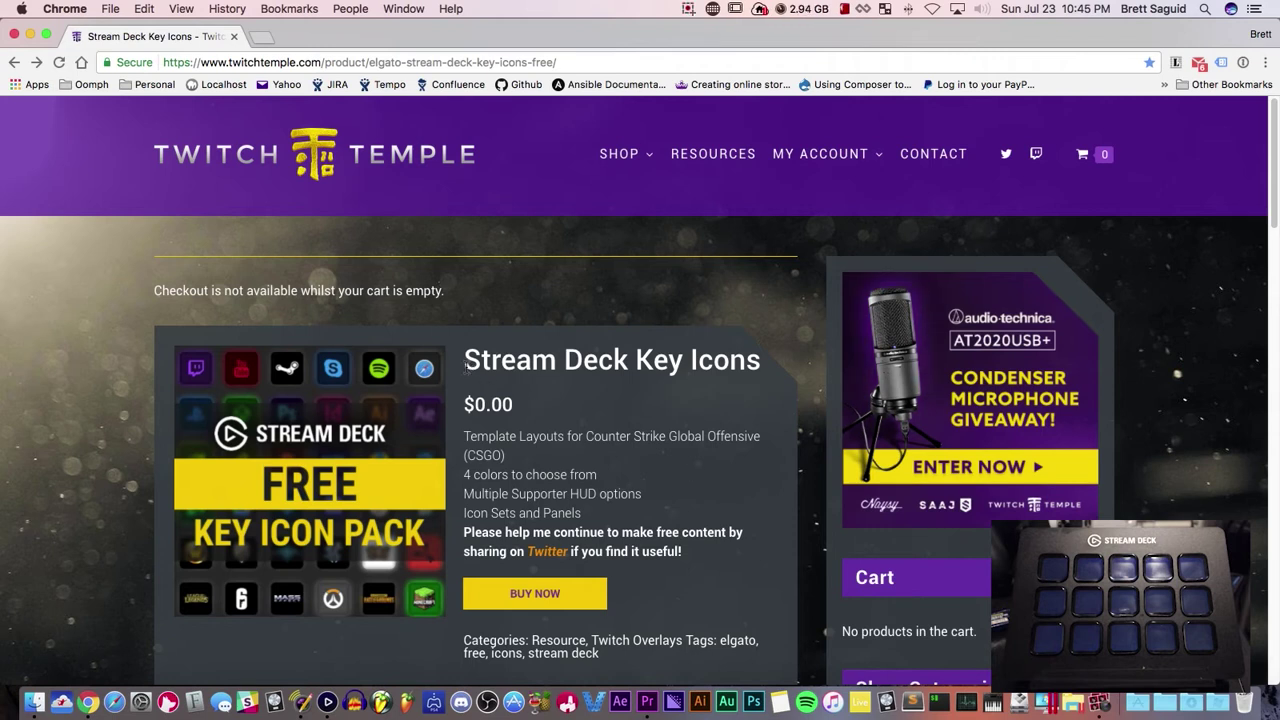
scroll(770, 499, down, 3)
scroll(767, 500, up, 3)
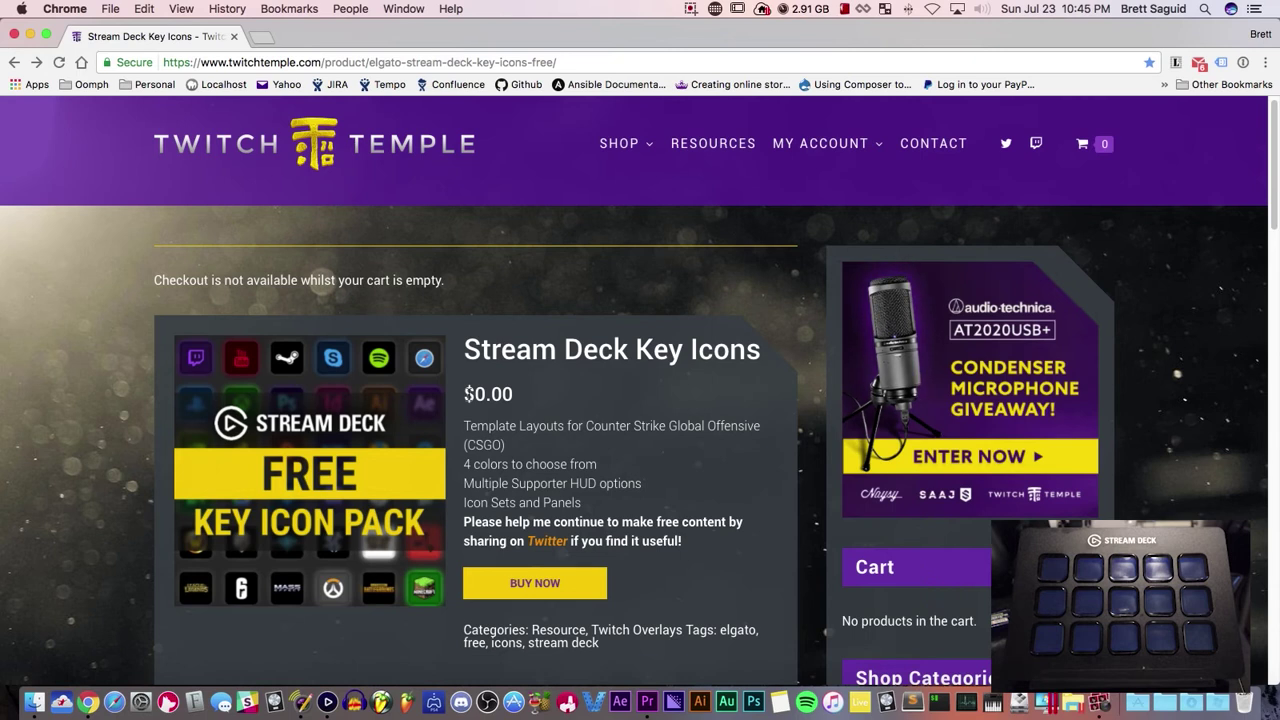
drag(465, 394, 517, 398)
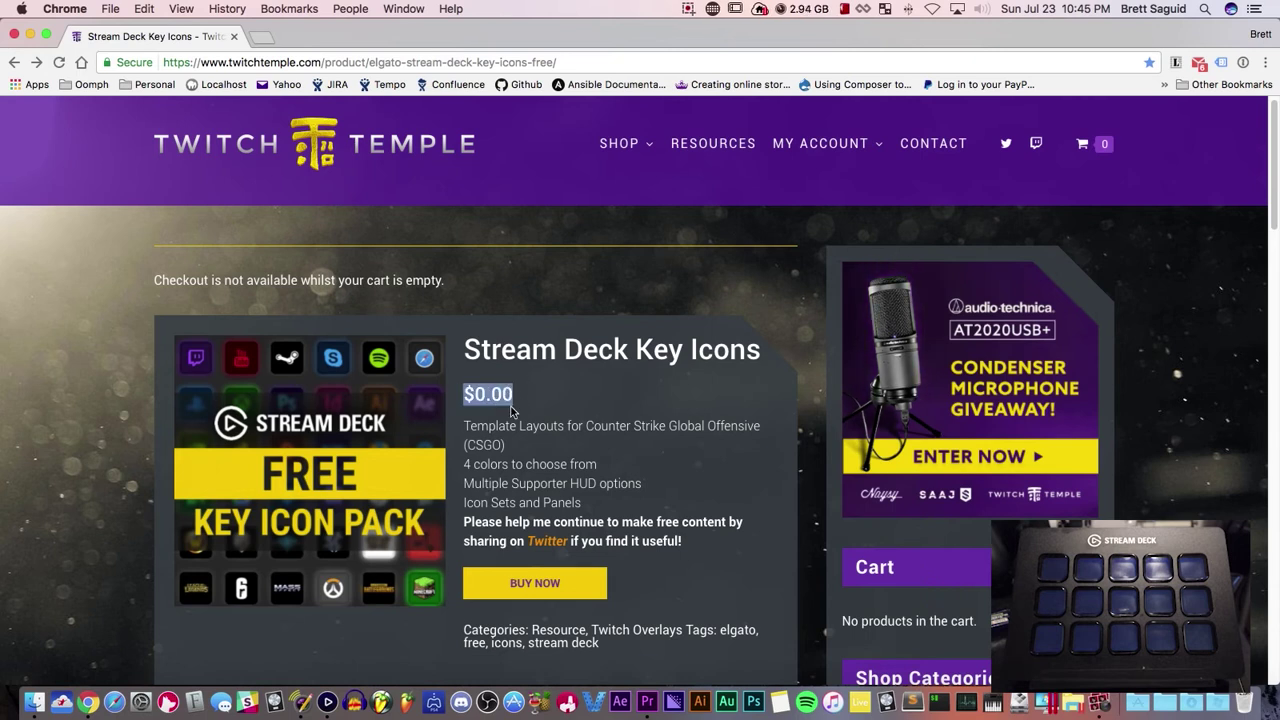
scroll(574, 481, down, 4)
scroll(574, 481, up, 2)
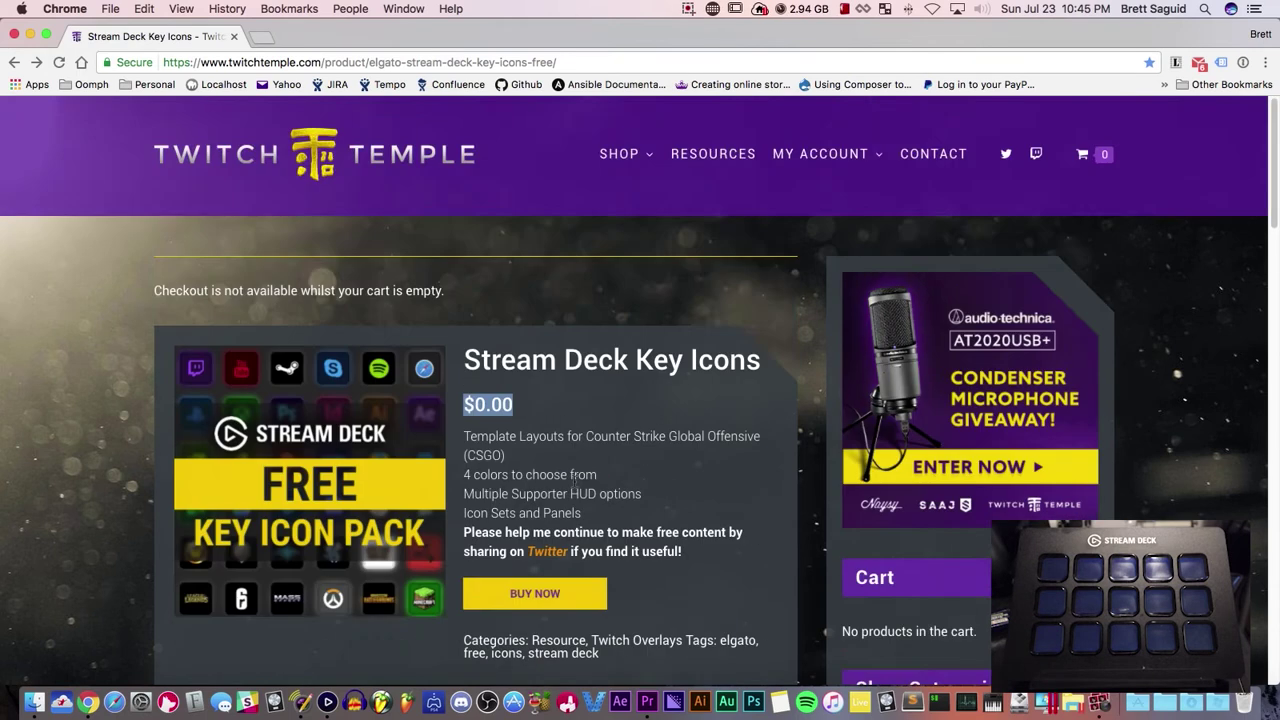
scroll(574, 481, down, 10)
scroll(574, 481, down, 5)
scroll(574, 483, up, 5)
scroll(574, 486, up, 8)
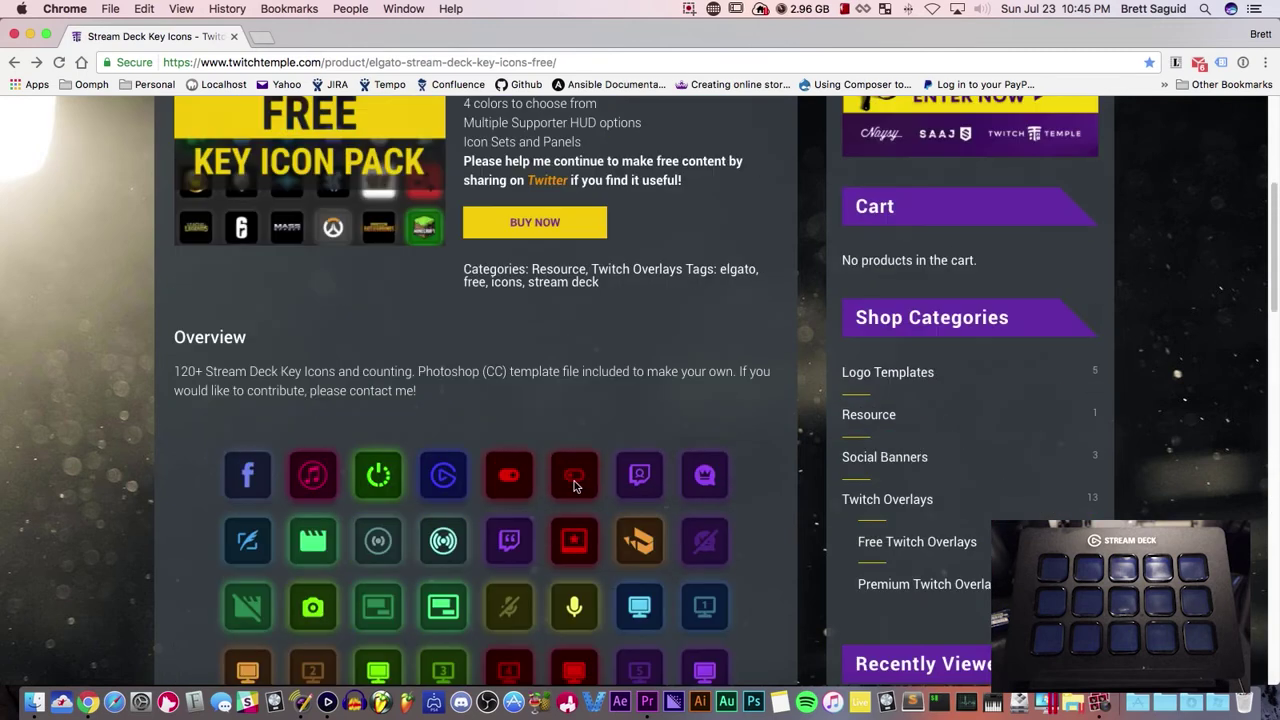
scroll(574, 486, up, 5)
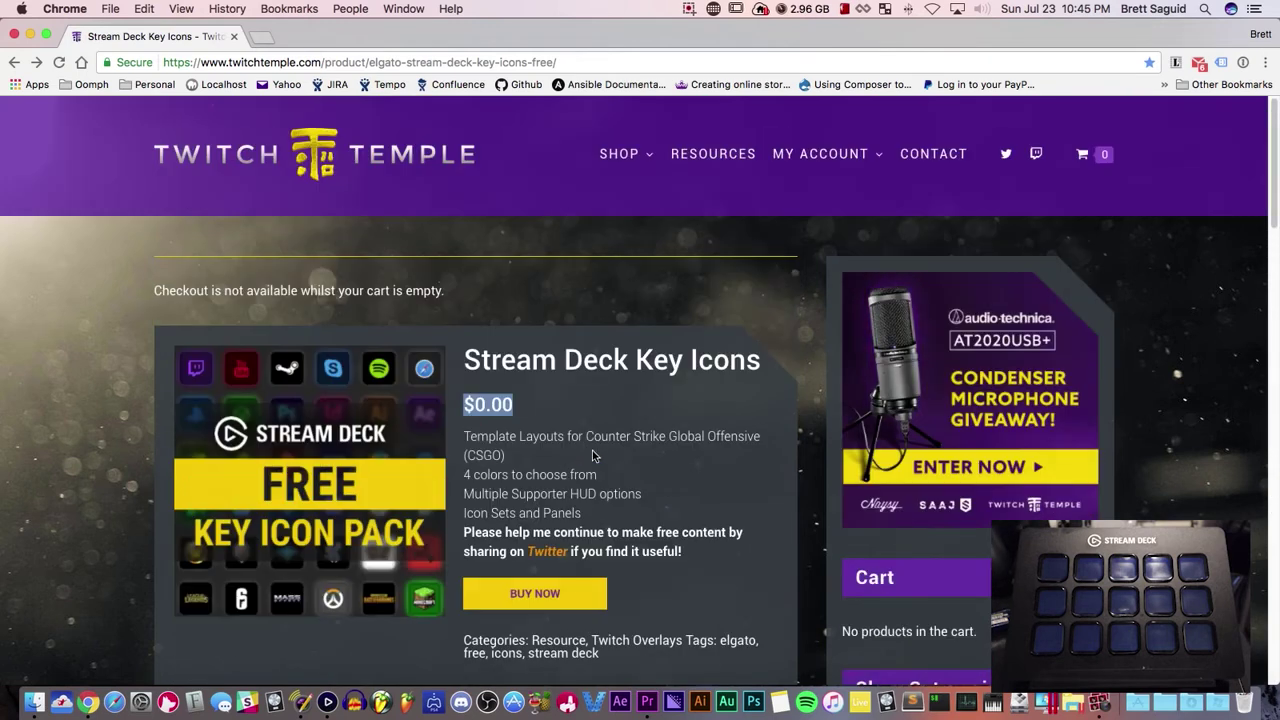
click(591, 455)
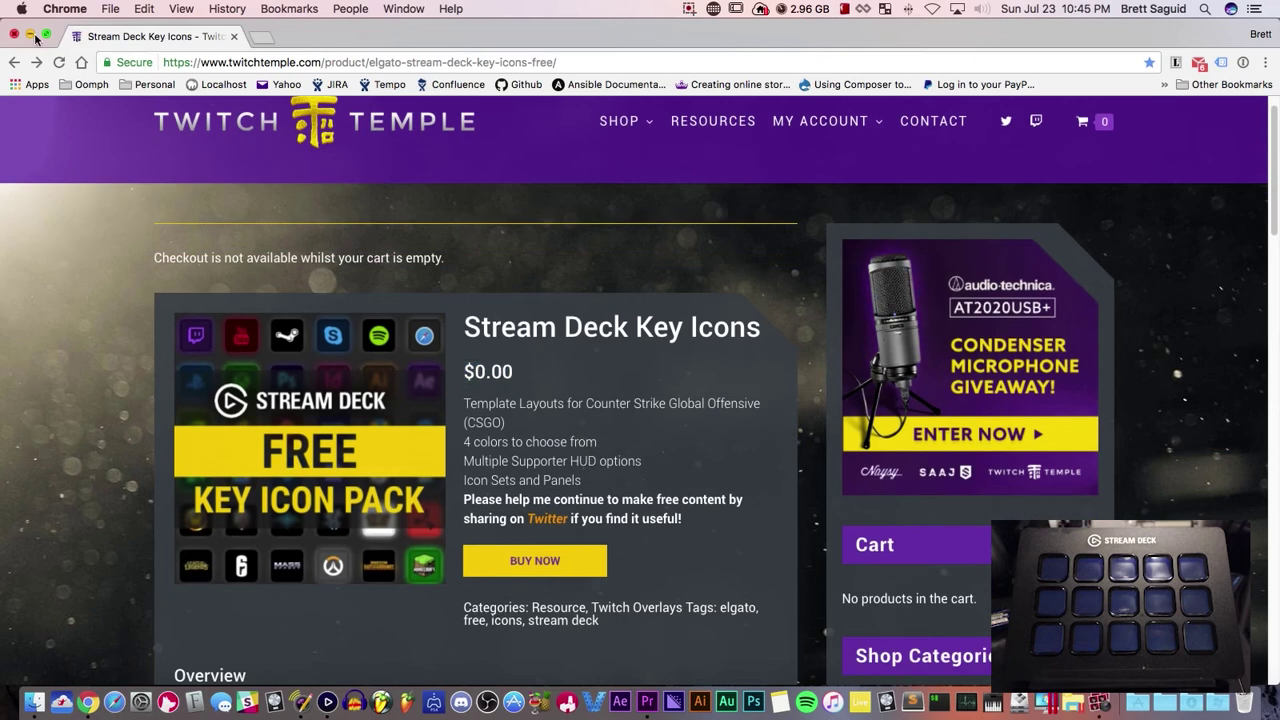
- Minimize Chrome and bring up the icon pack folder in Finder, peeking into PSD
click(30, 35)
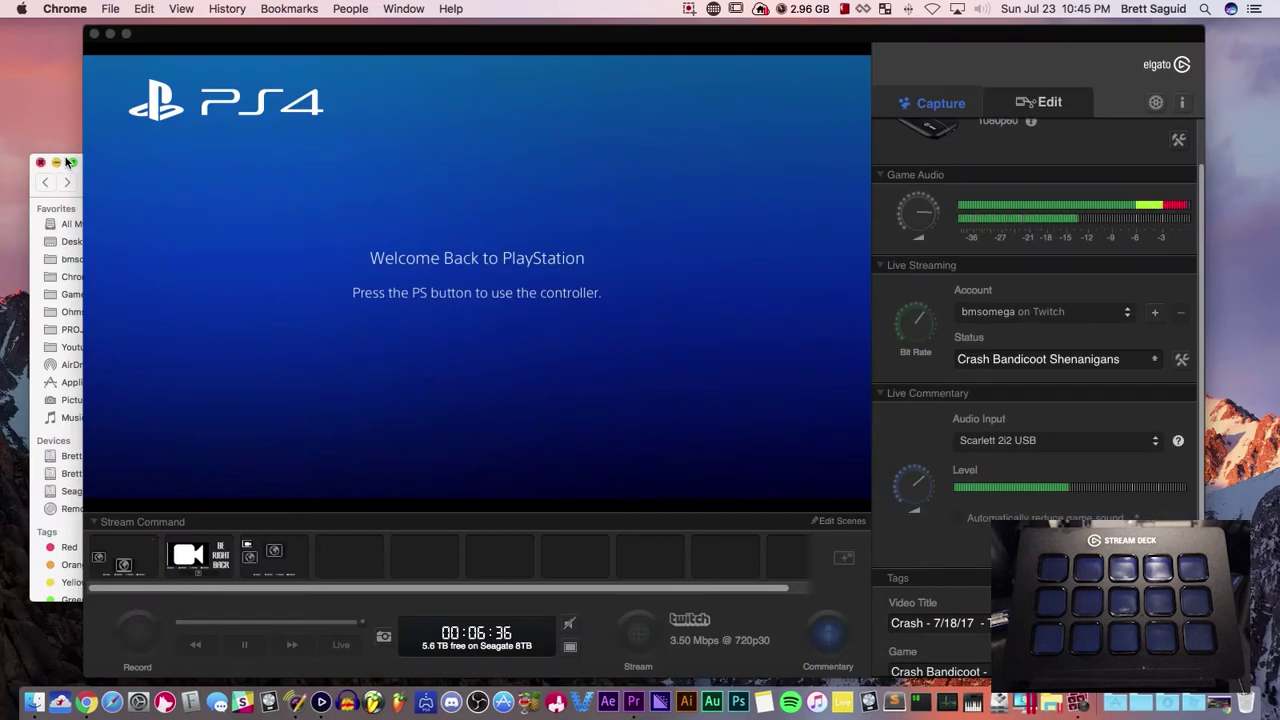
click(79, 177)
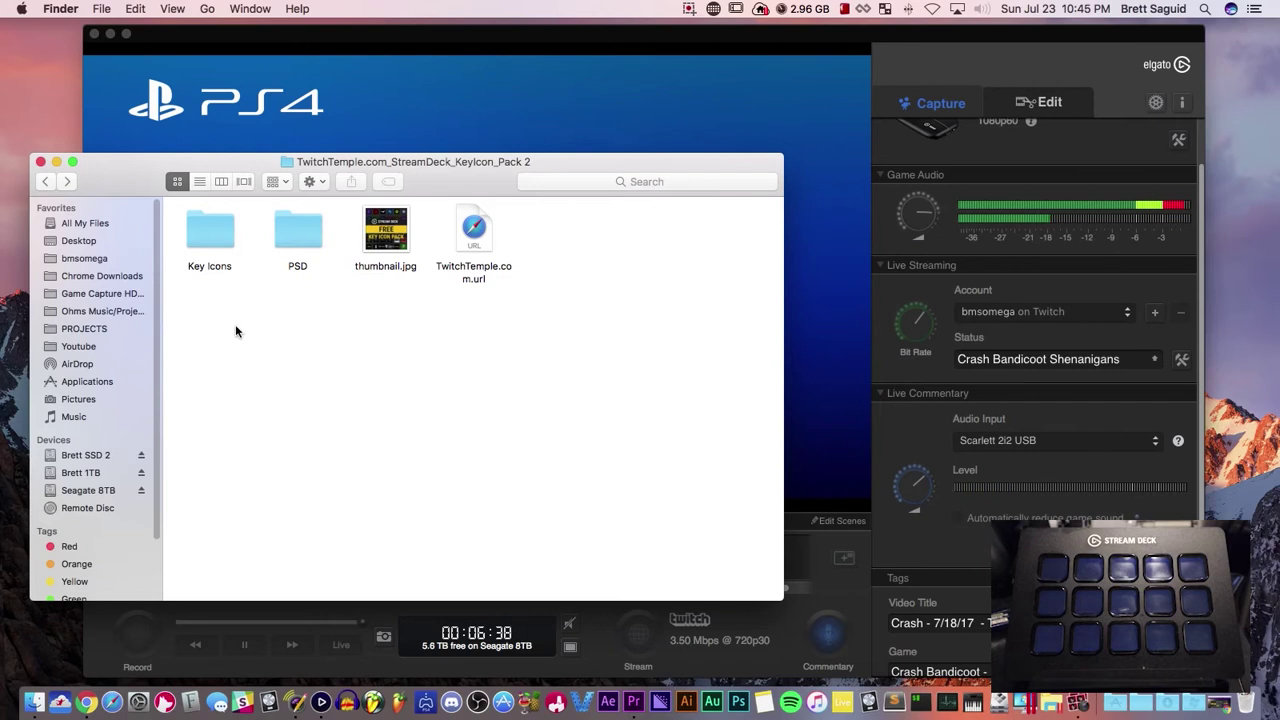
drag(329, 181, 305, 169)
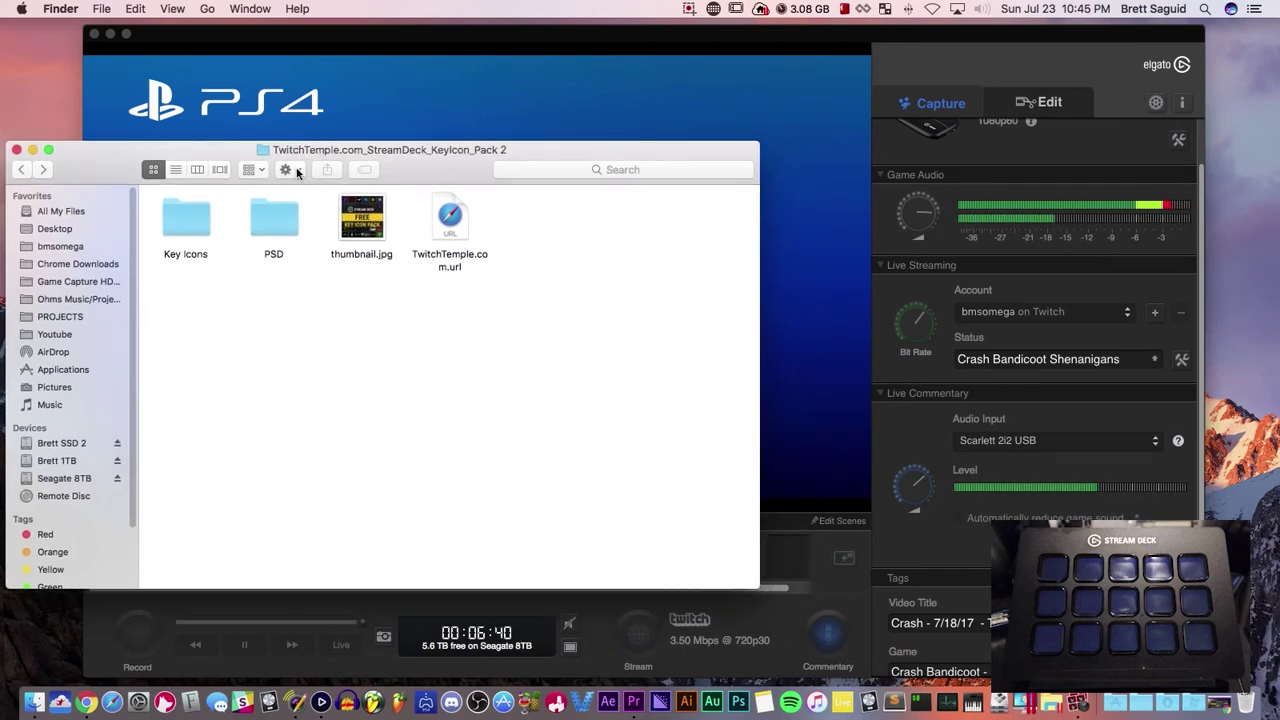
double_click(272, 217)
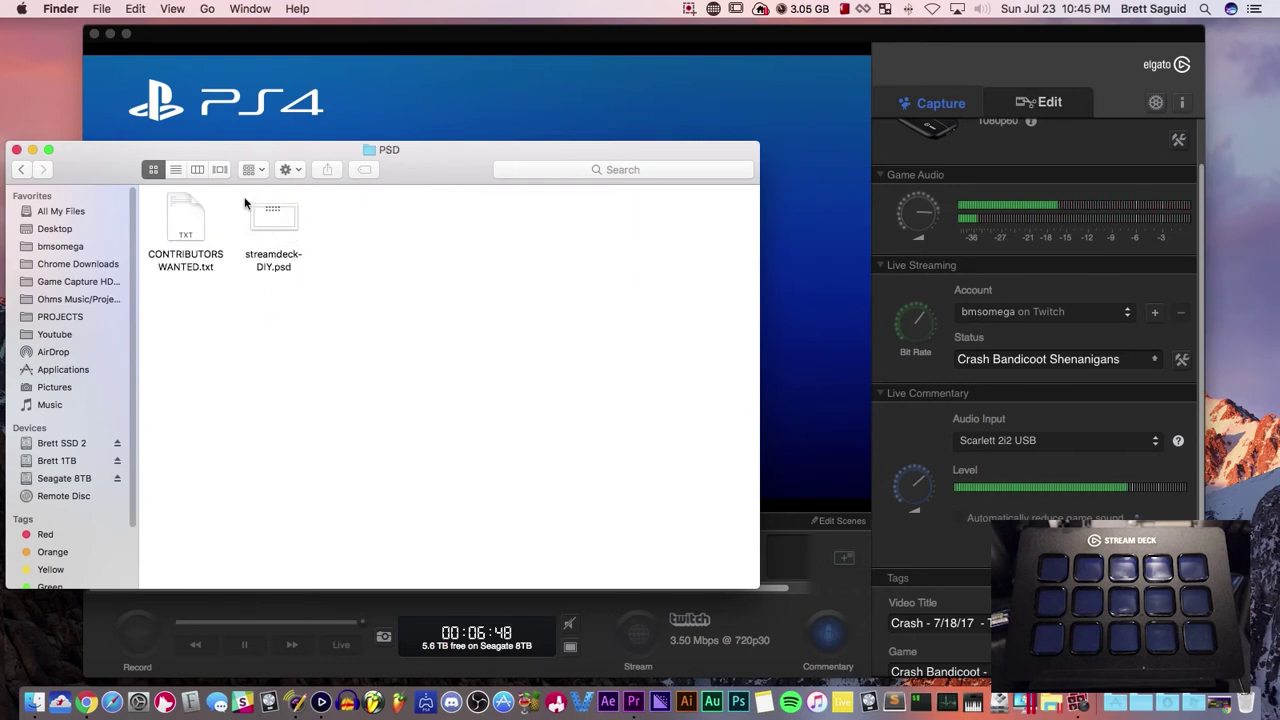
click(20, 170)
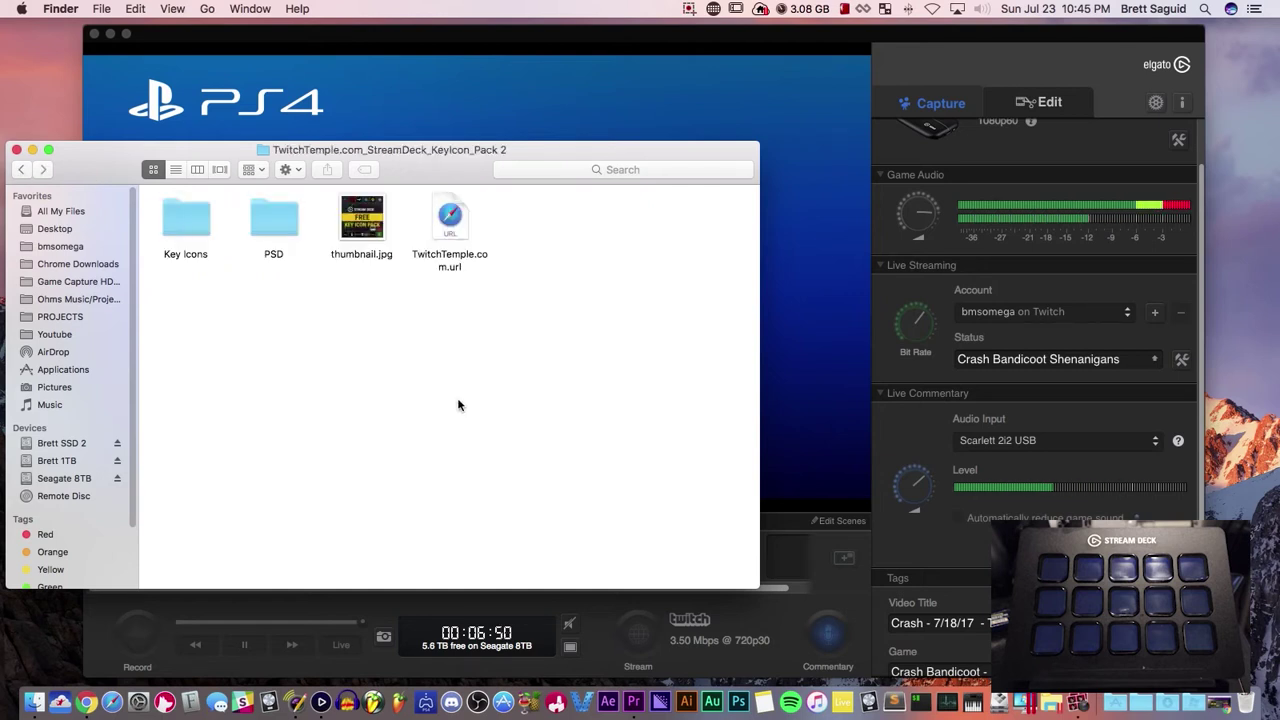
- Open the Key Icons folder and scroll through its Record, Scene and Stream PNGs
double_click(195, 225)
scroll(560, 485, up, 1)
scroll(560, 485, up, 15)
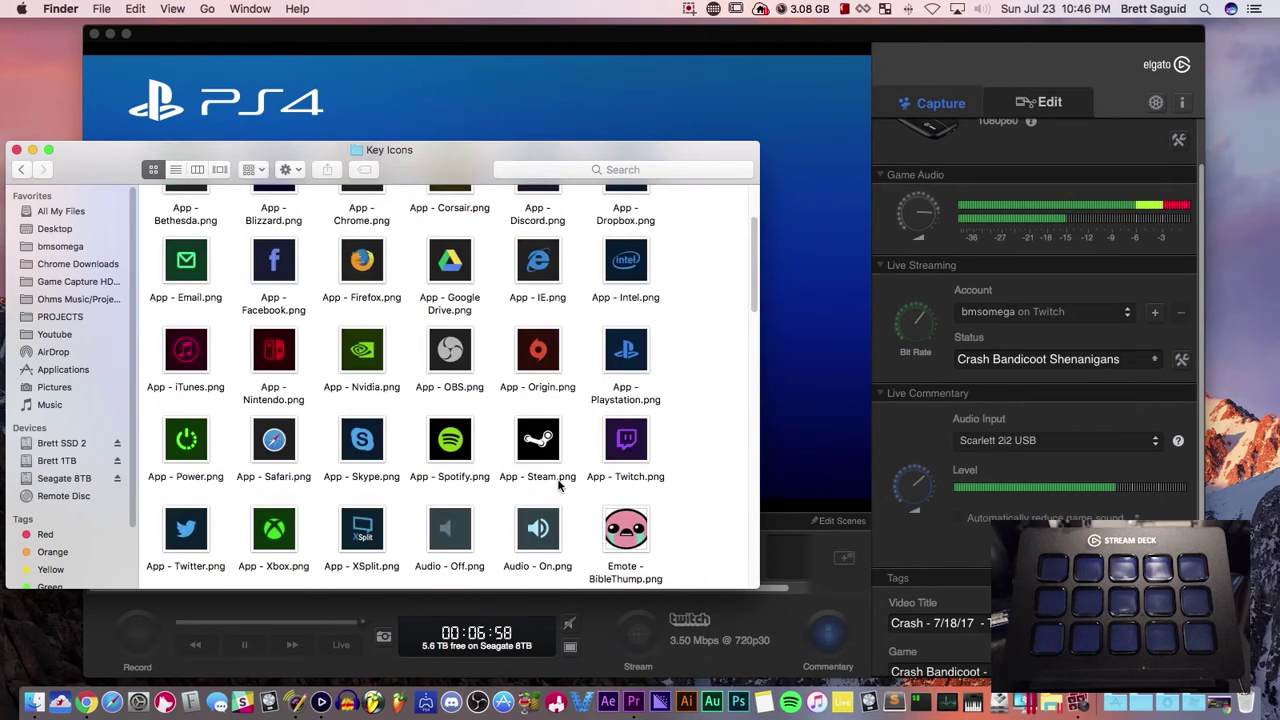
scroll(560, 485, down, 10)
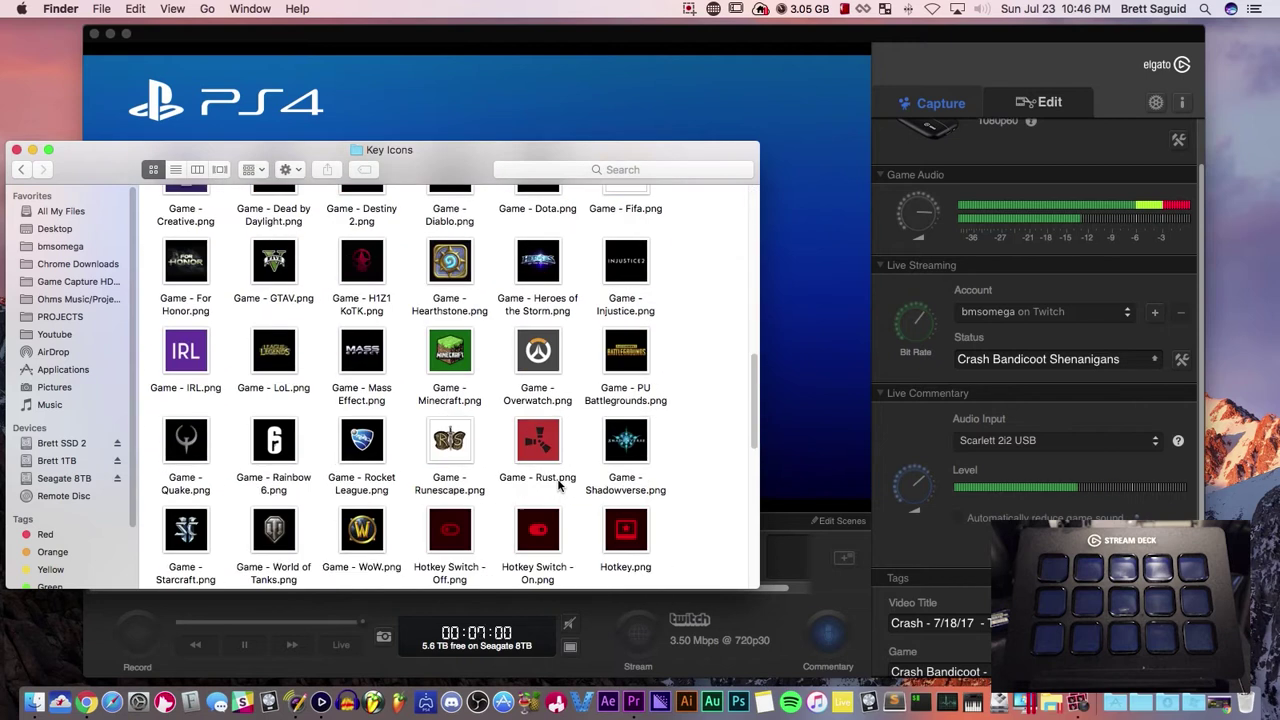
scroll(560, 485, down, 10)
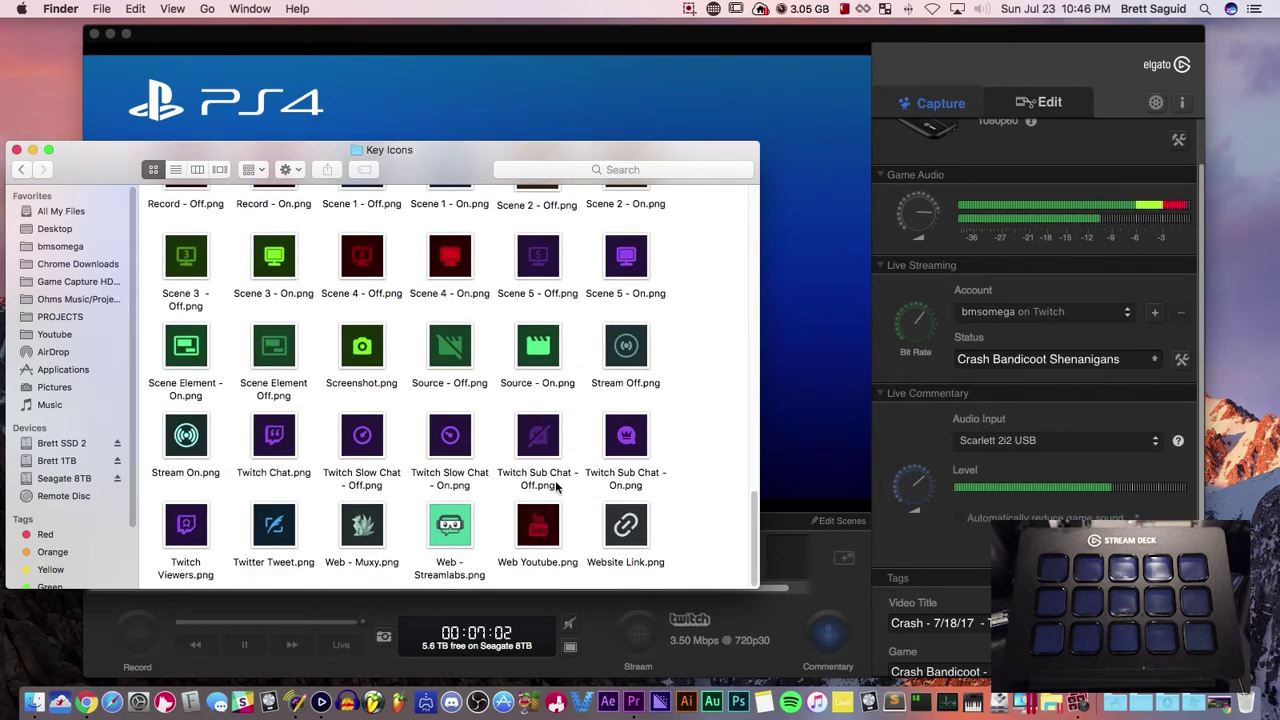
scroll(557, 487, up, 2)
scroll(557, 487, down, 2)
scroll(552, 466, up, 2)
scroll(552, 466, up, 3)
scroll(552, 466, down, 3)
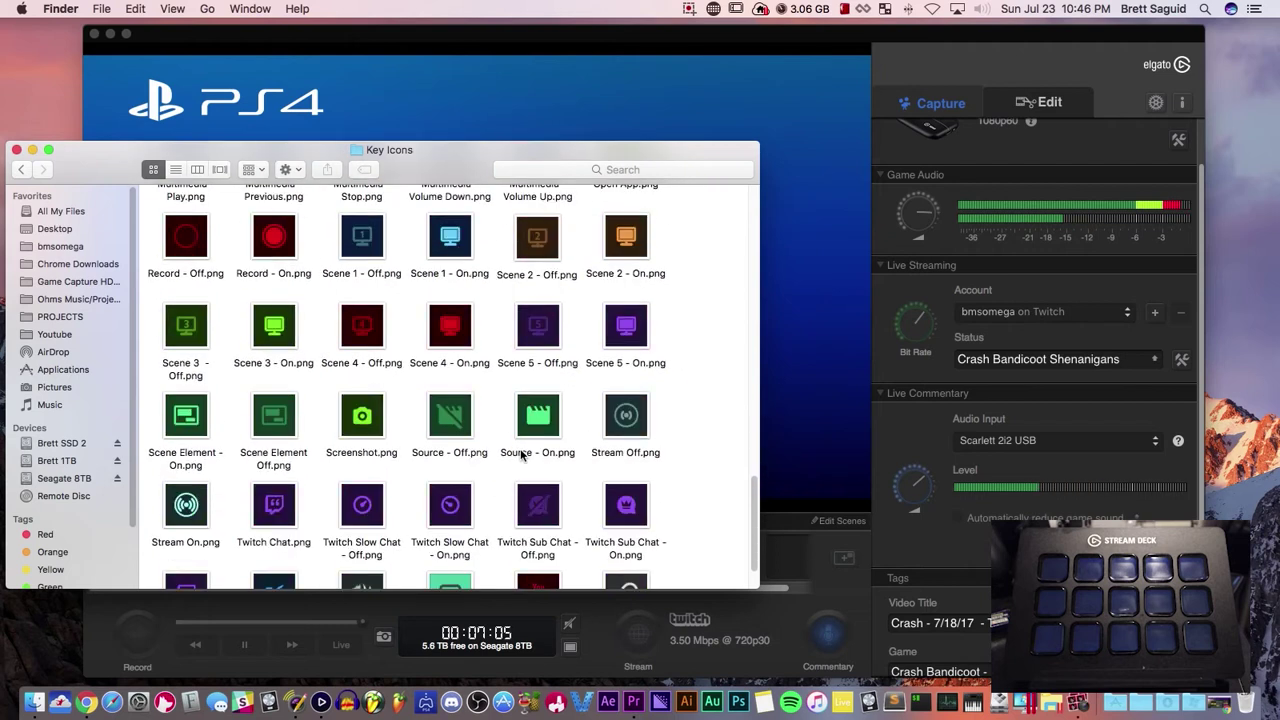
- Choose Configure Stream Deck from the Stream Deck menu-bar icon
click(713, 12)
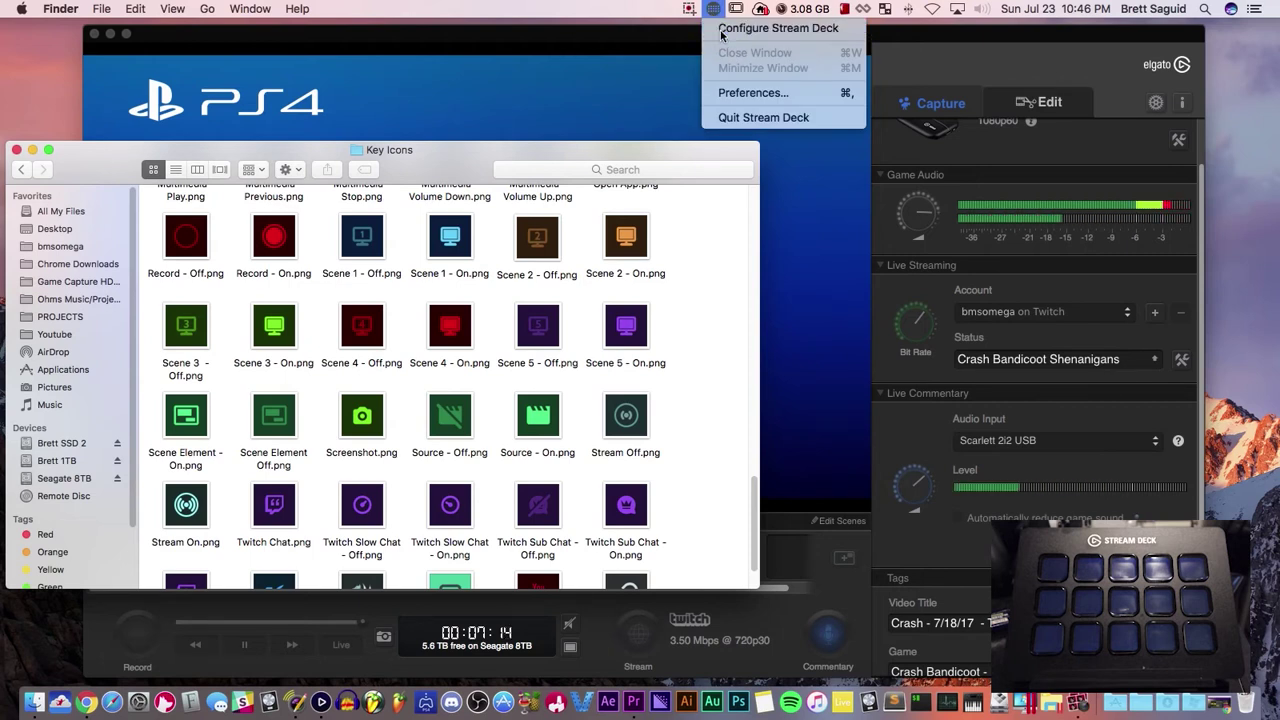
click(721, 35)
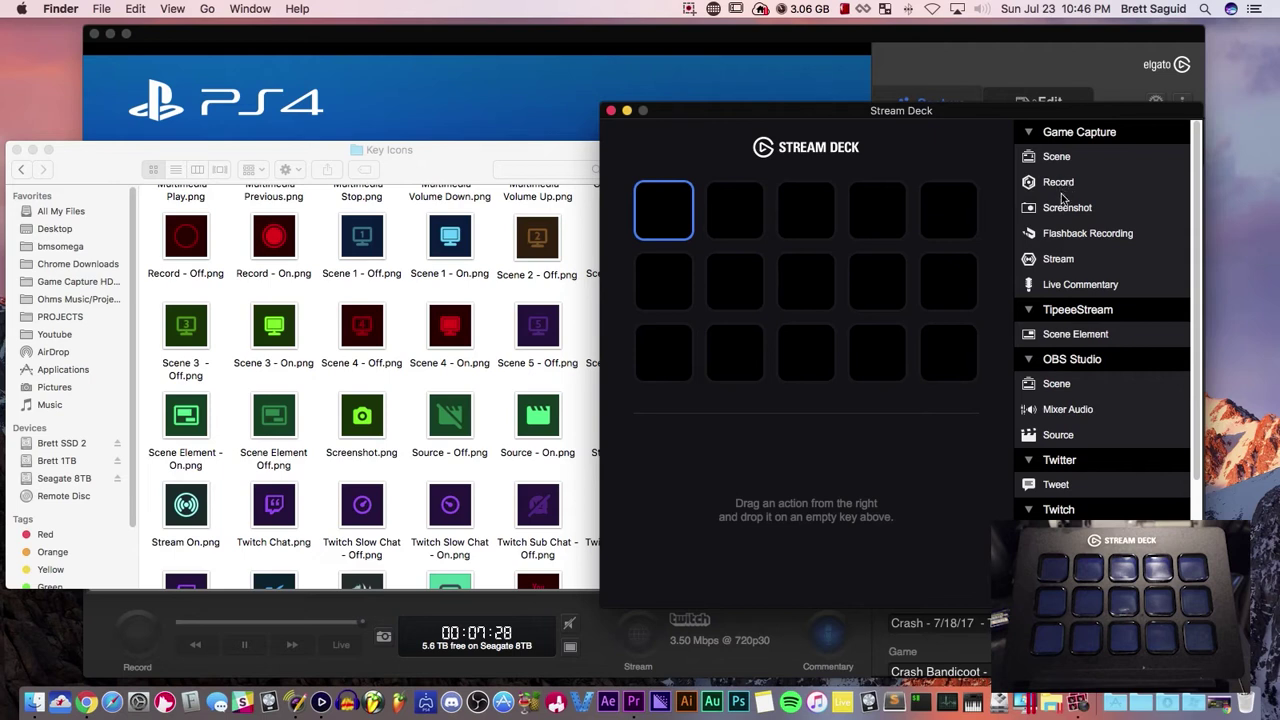
- Drop Game Capture Record onto the middle row's first key and preview its two states
drag(1062, 182, 674, 290)
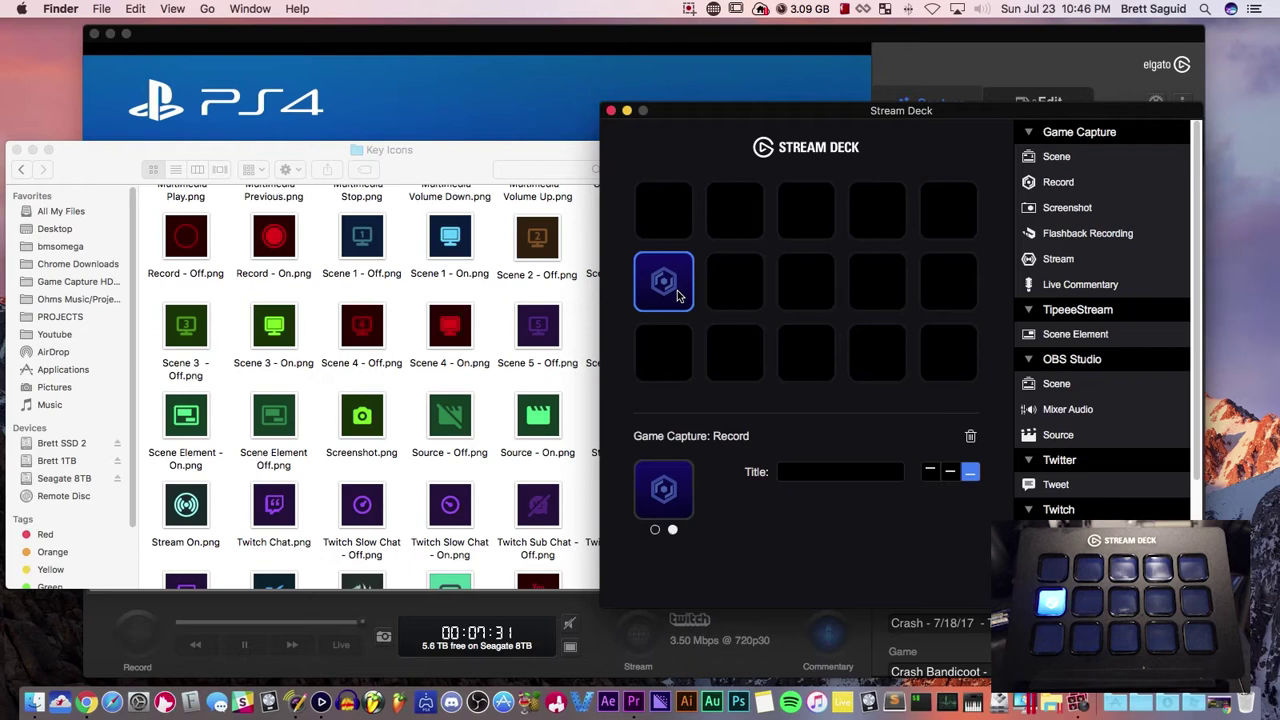
click(655, 531)
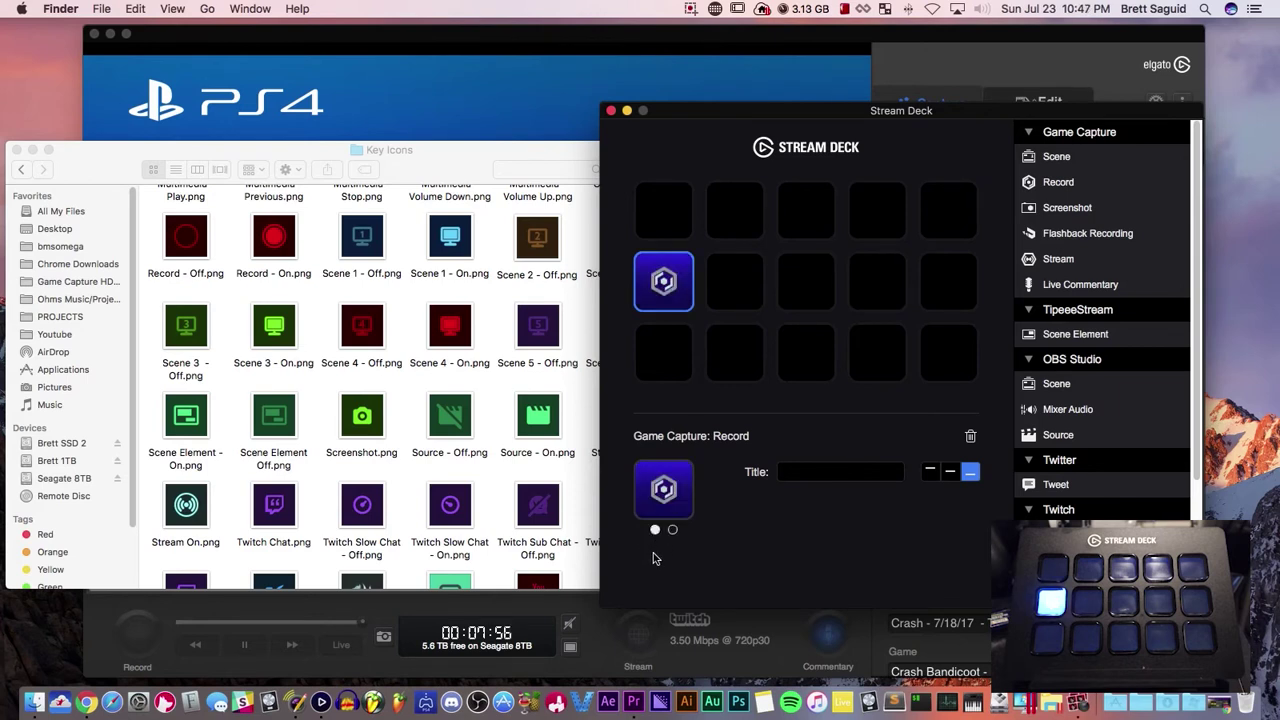
click(668, 531)
click(655, 531)
click(672, 530)
click(655, 530)
click(809, 472)
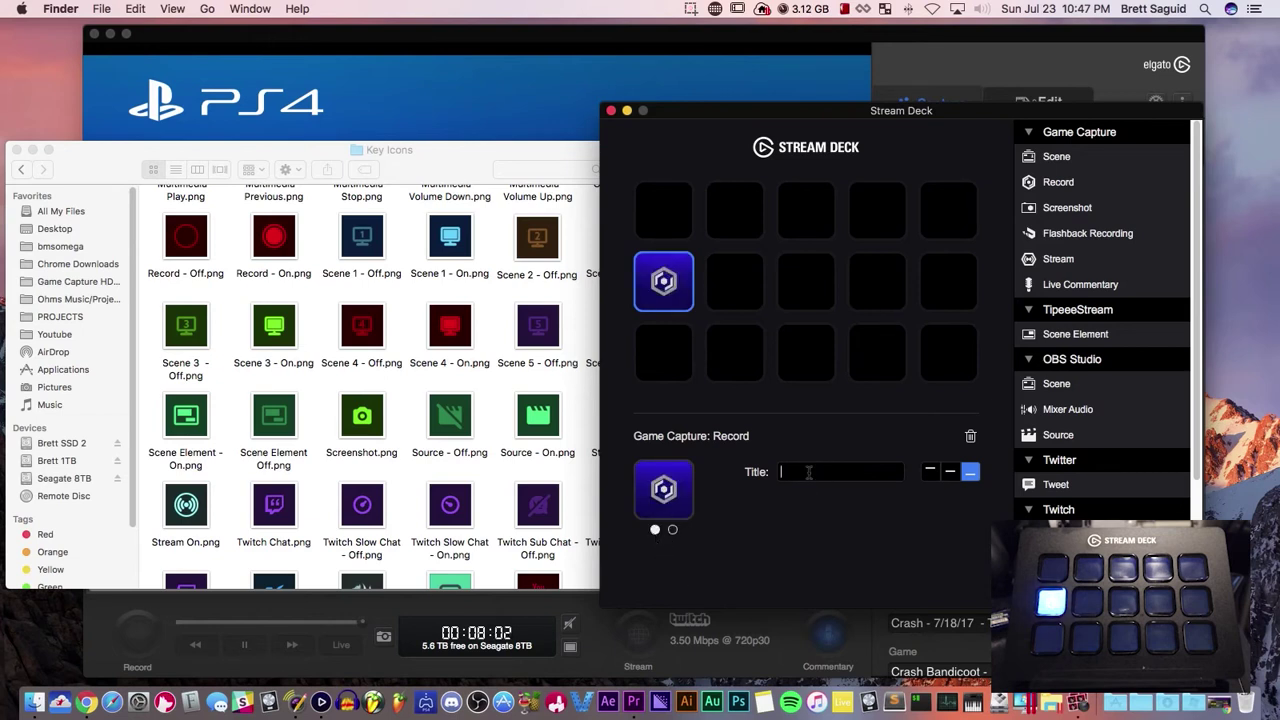
click(462, 174)
- Use the Record - On image as the Record key's icon
click(800, 550)
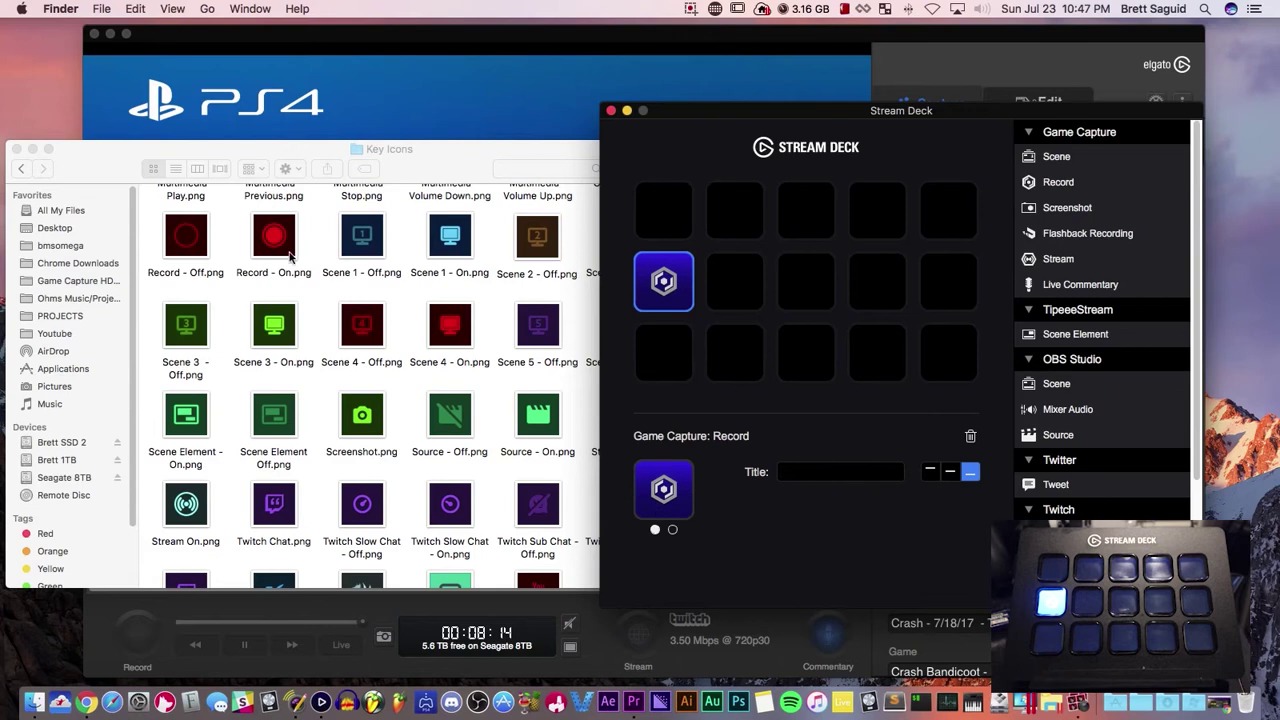
drag(277, 241, 668, 500)
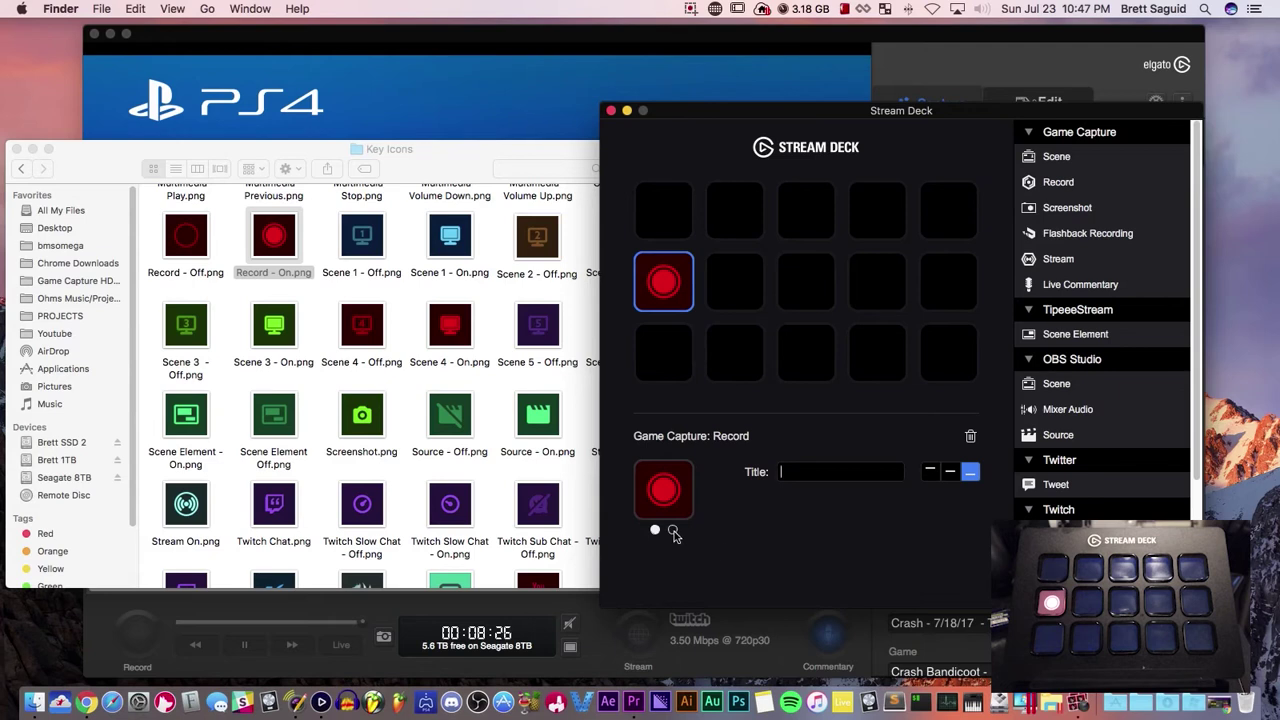
click(673, 531)
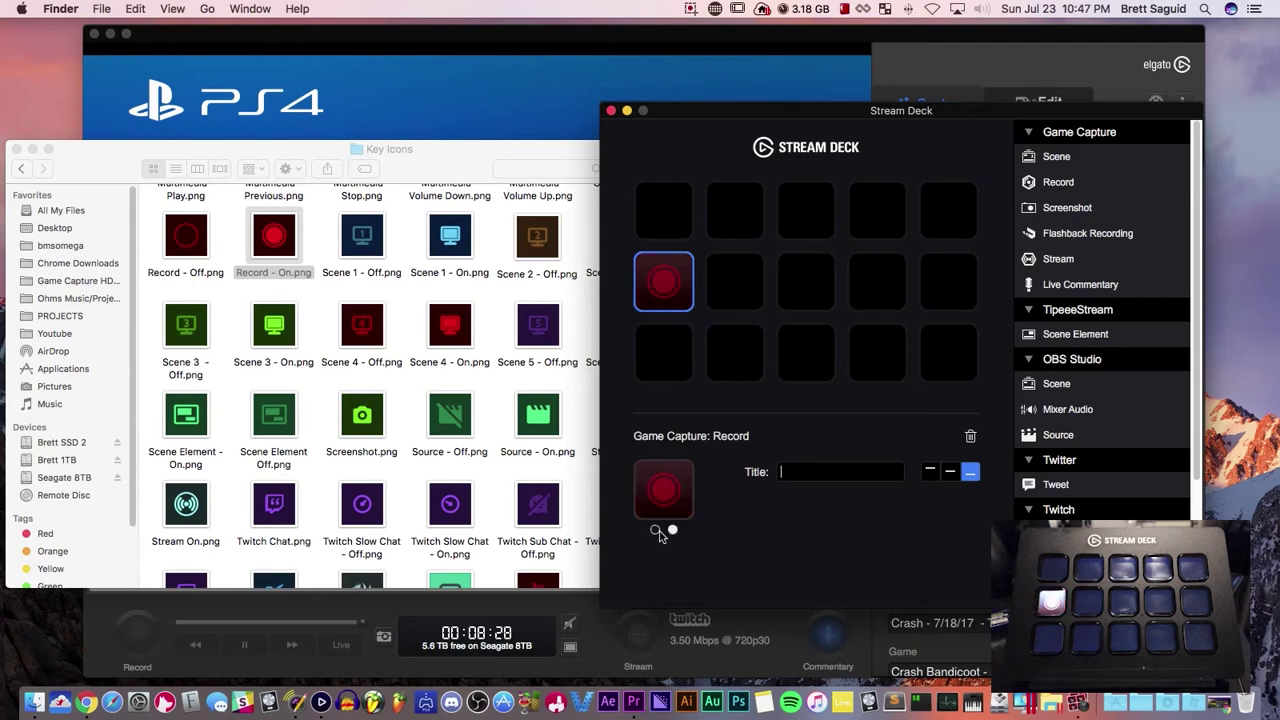
click(656, 530)
click(672, 531)
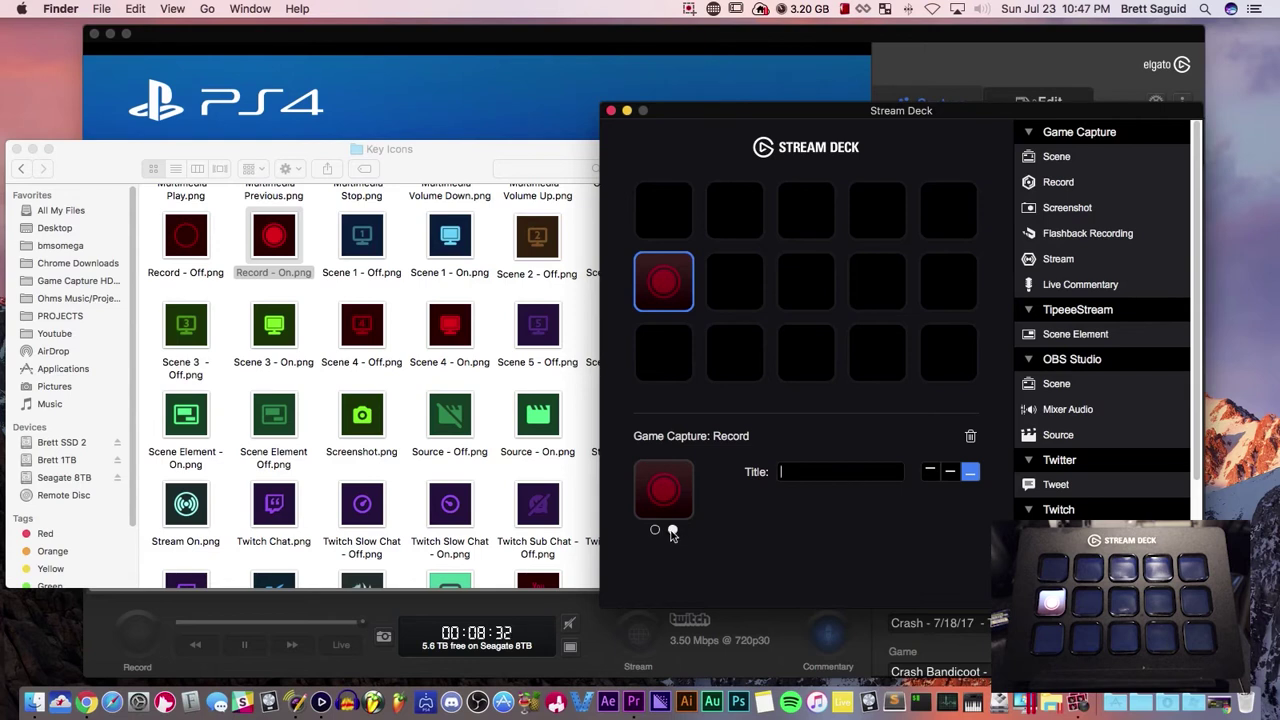
click(655, 529)
click(672, 529)
- Set Record - Off as the second-state icon and compare the on and off states
drag(182, 245, 684, 528)
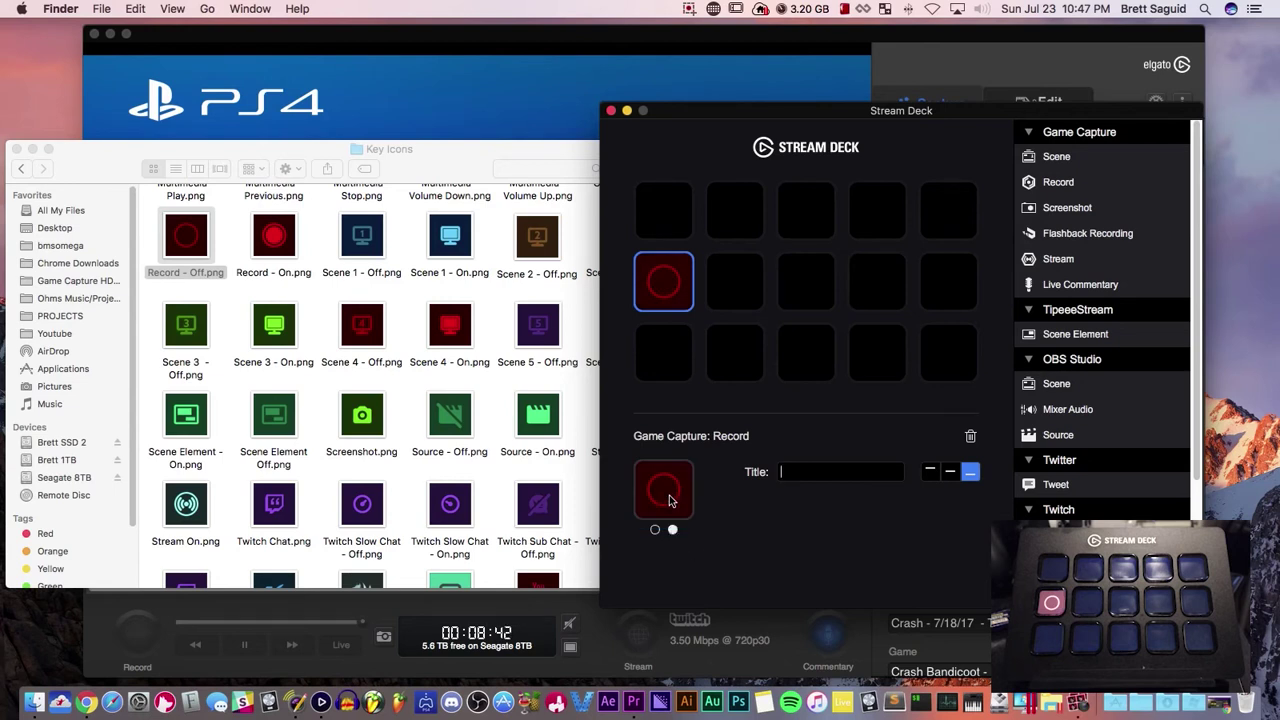
click(655, 529)
click(672, 530)
click(655, 529)
click(672, 530)
click(655, 529)
click(668, 531)
click(655, 529)
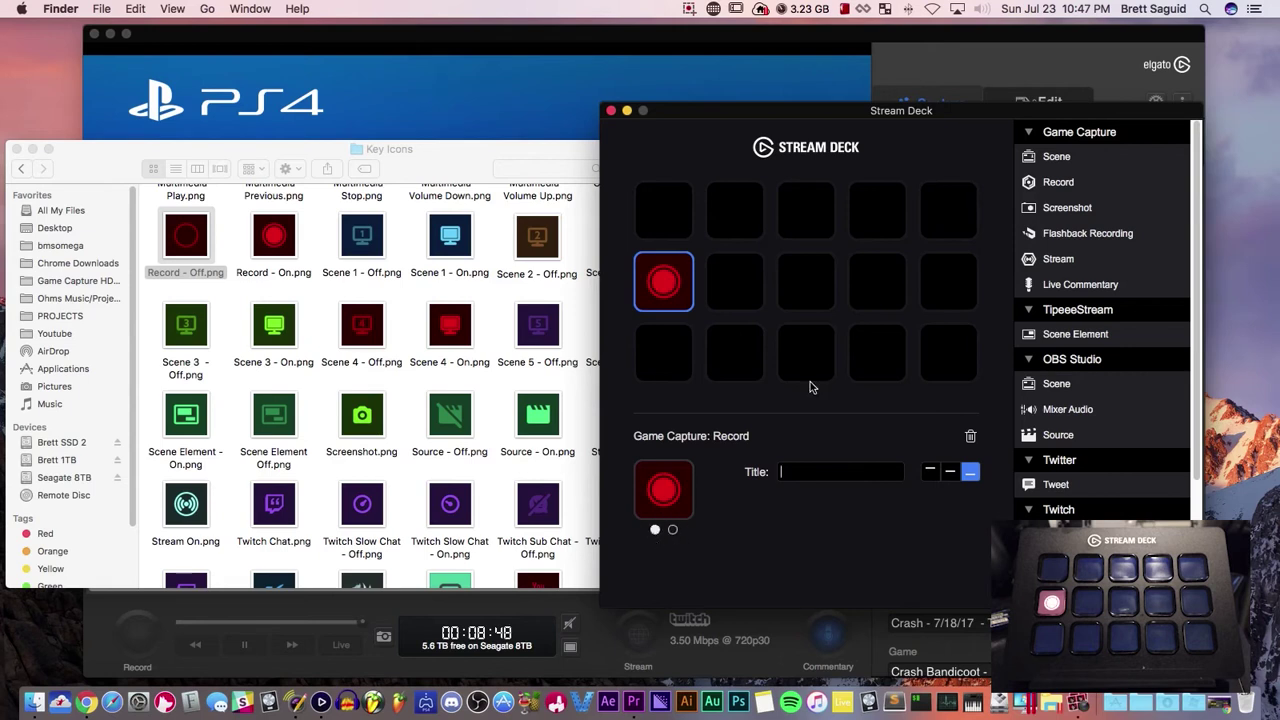
click(1055, 260)
- Place the Game Capture Stream action on row three's first key
drag(1055, 260, 666, 355)
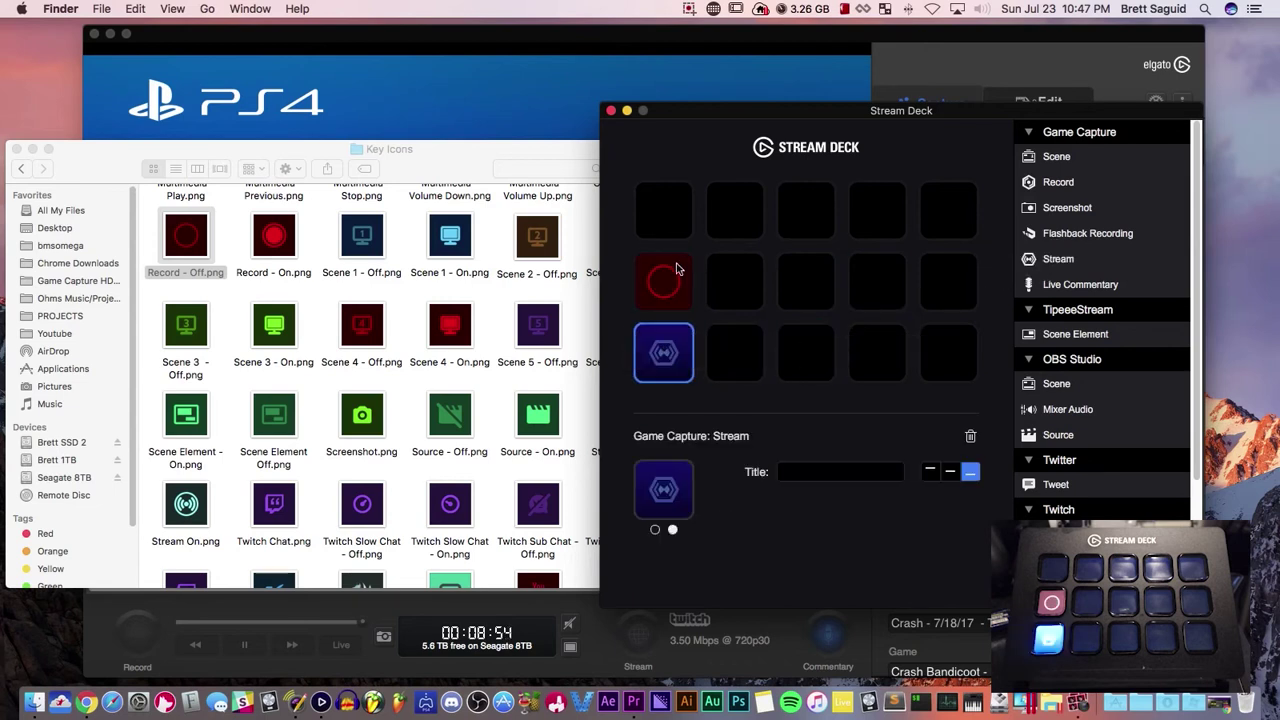
click(530, 157)
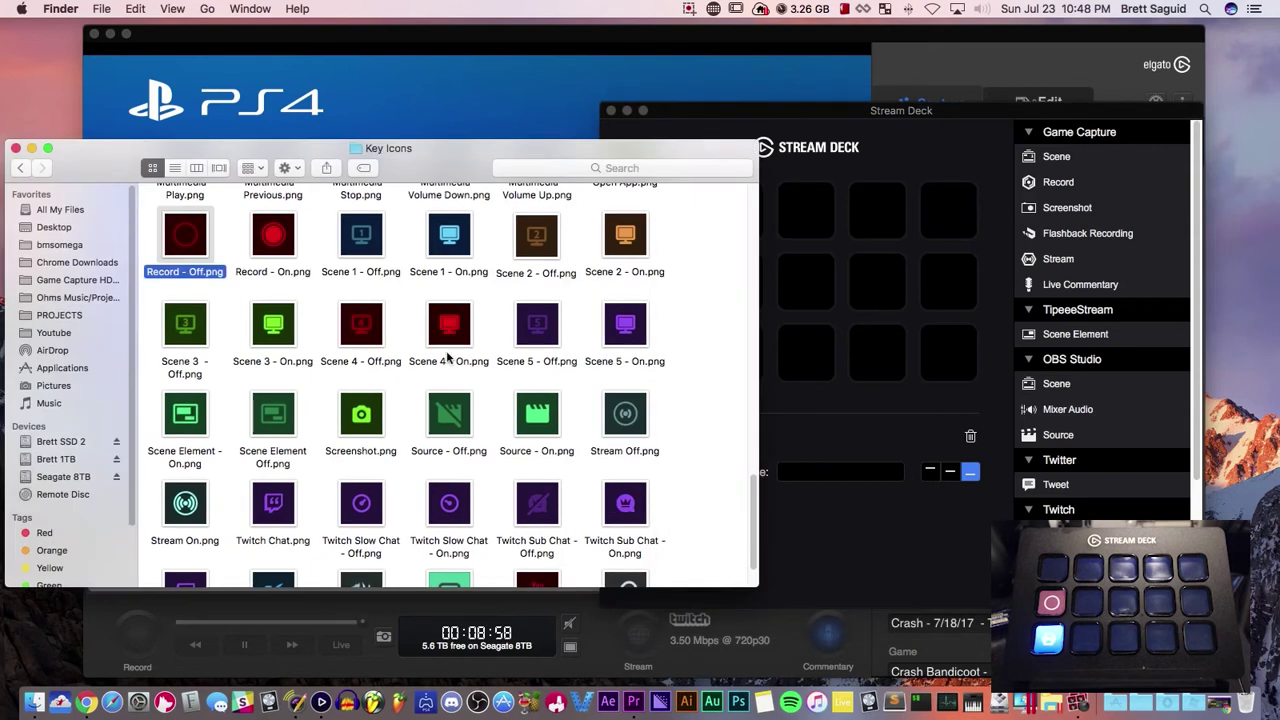
click(900, 548)
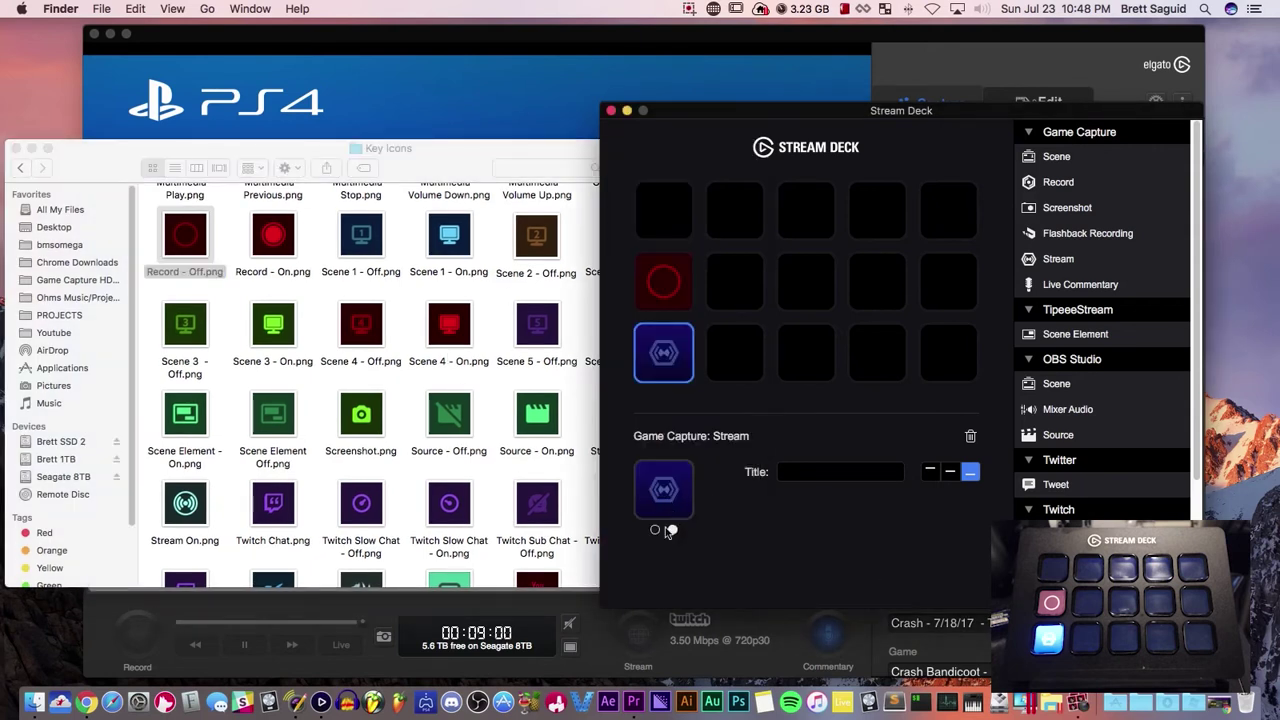
click(655, 531)
click(672, 530)
- Set Stream Off.png as the Stream key's second-state icon
click(346, 152)
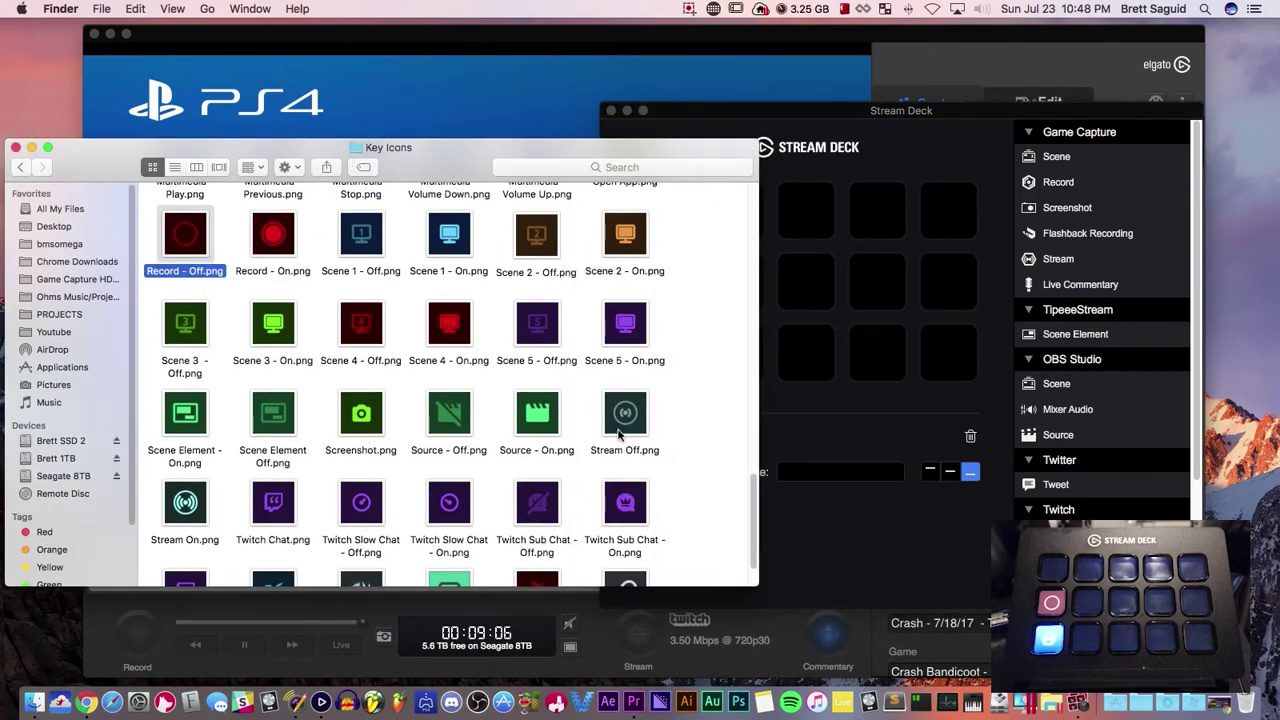
drag(622, 438, 648, 518)
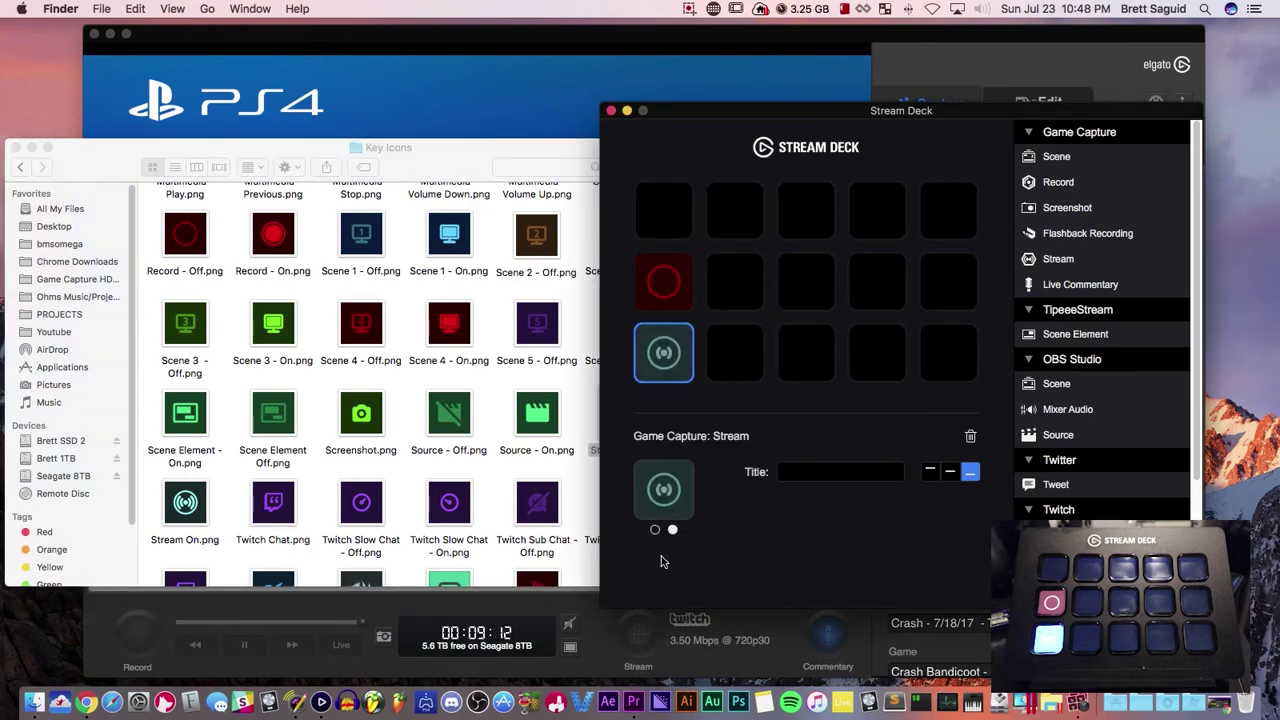
click(656, 532)
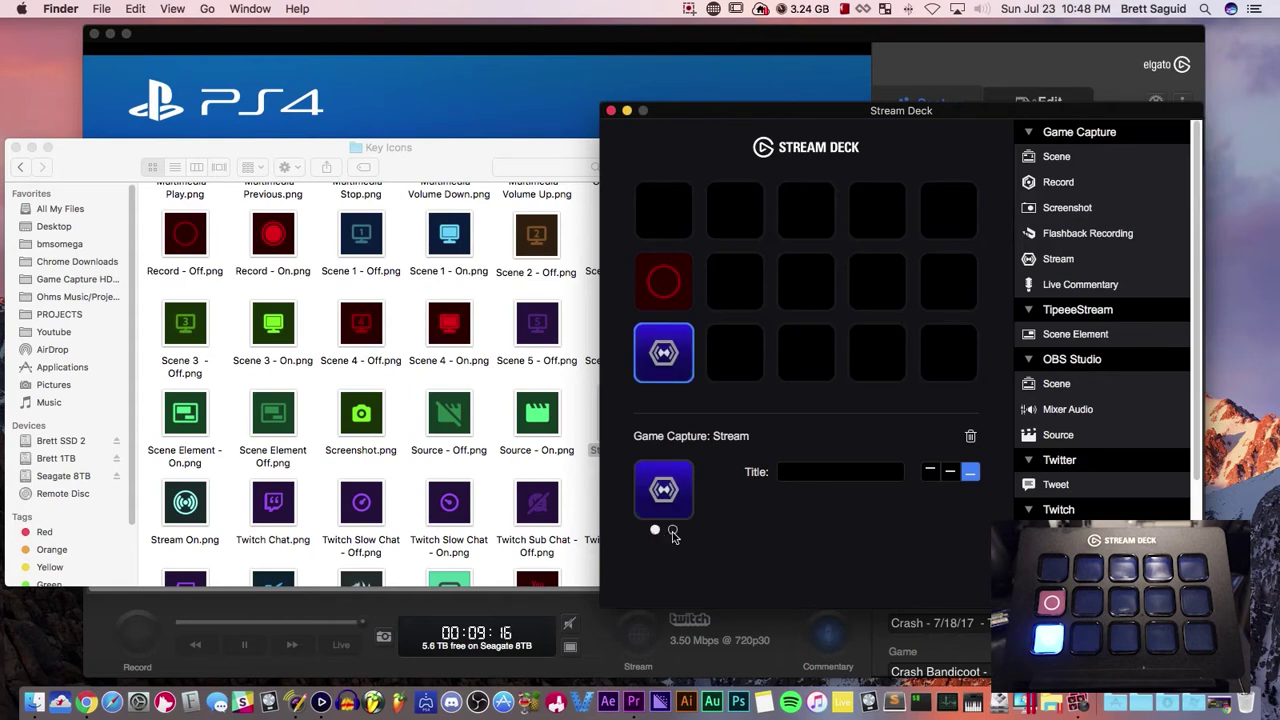
click(672, 531)
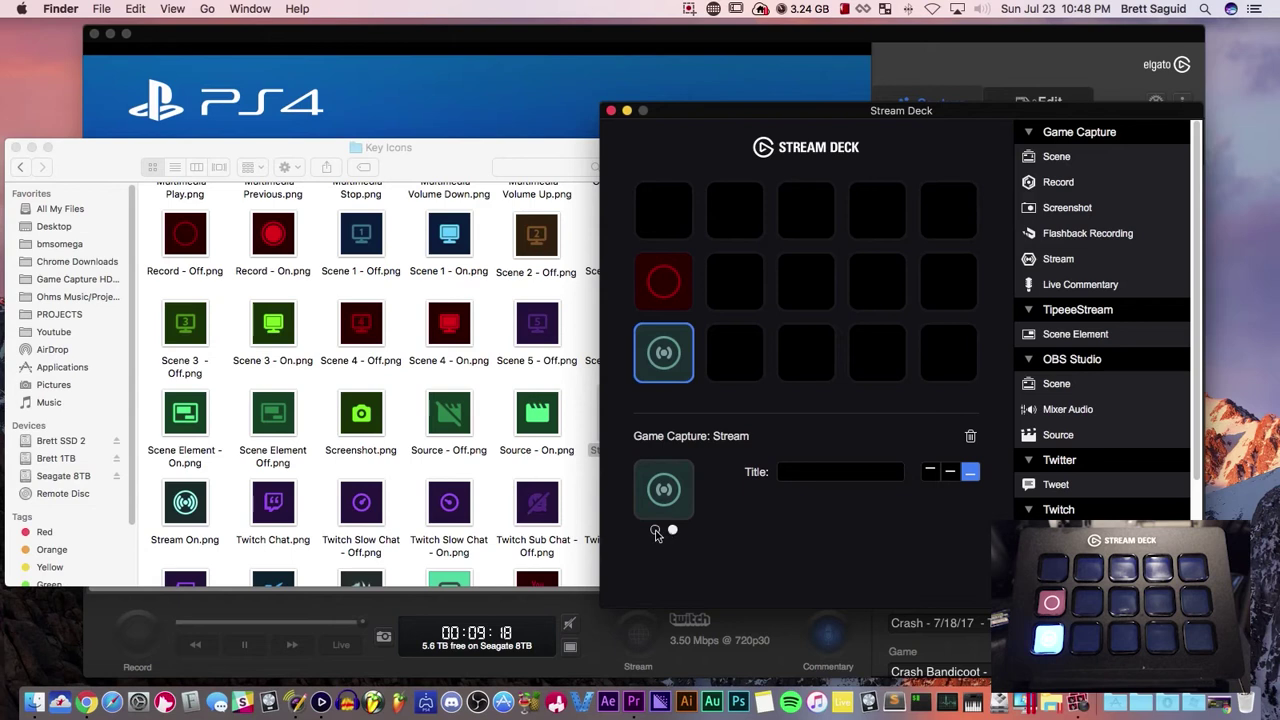
click(656, 530)
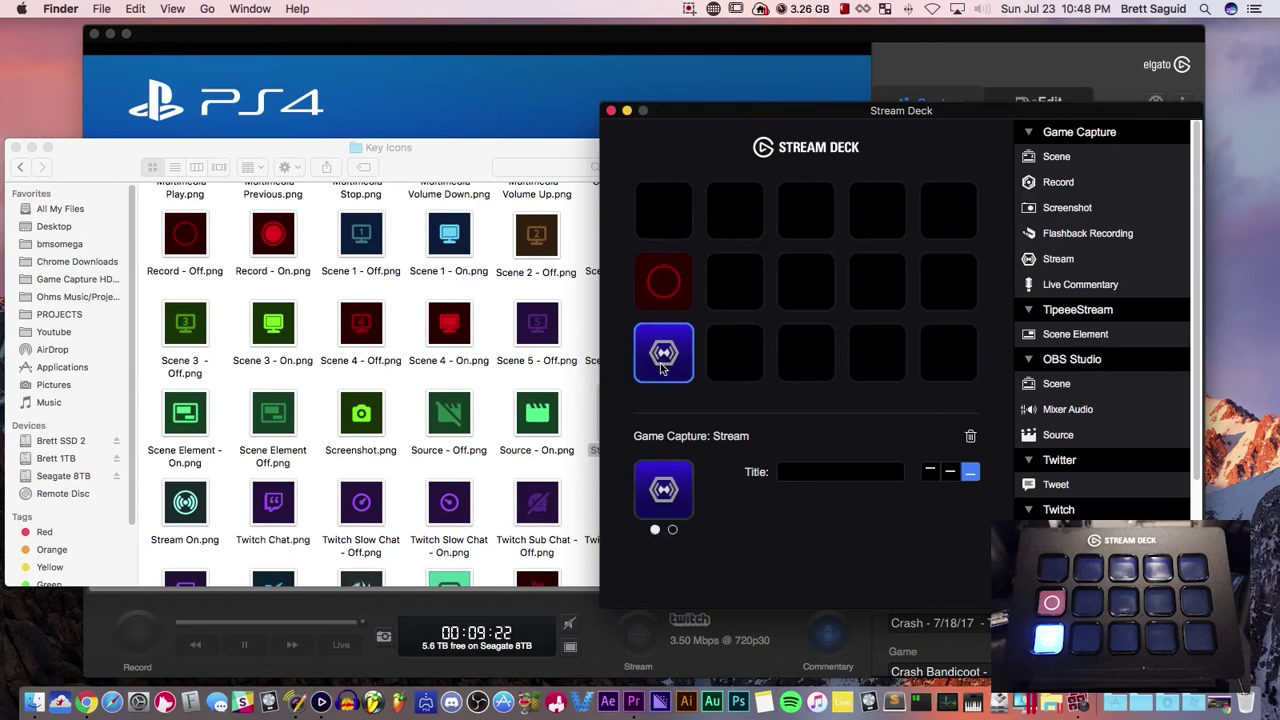
- Set Stream On.png as the first-state icon and compare both states
drag(188, 512, 670, 500)
click(671, 531)
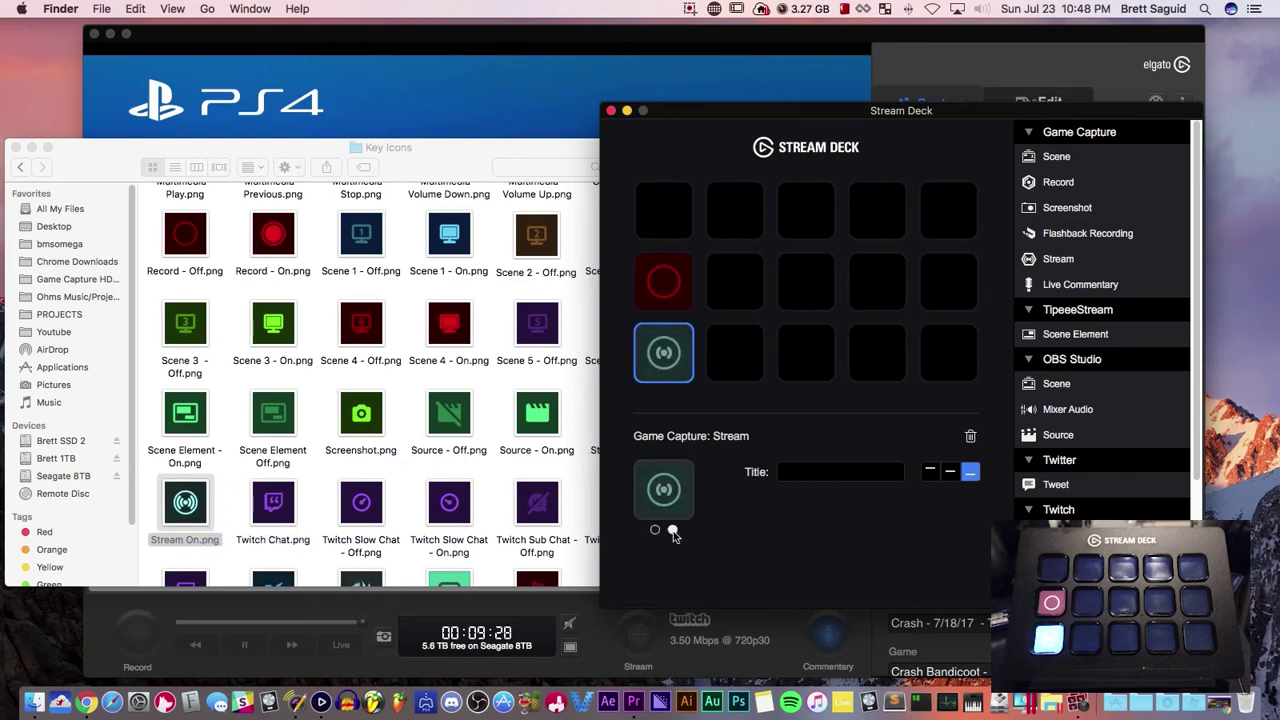
click(655, 531)
click(671, 531)
click(655, 531)
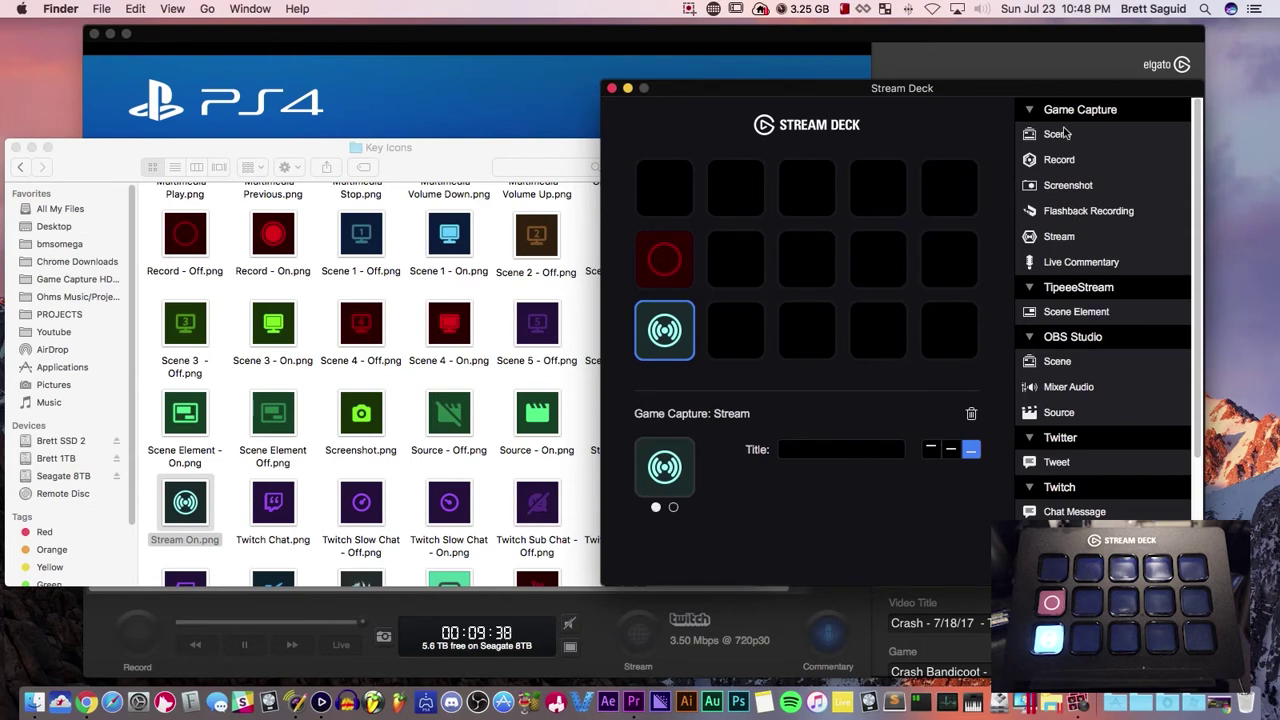
- Place Game Capture Scene on the top-left key and reopen the Stream Deck configuration
drag(1056, 144, 666, 195)
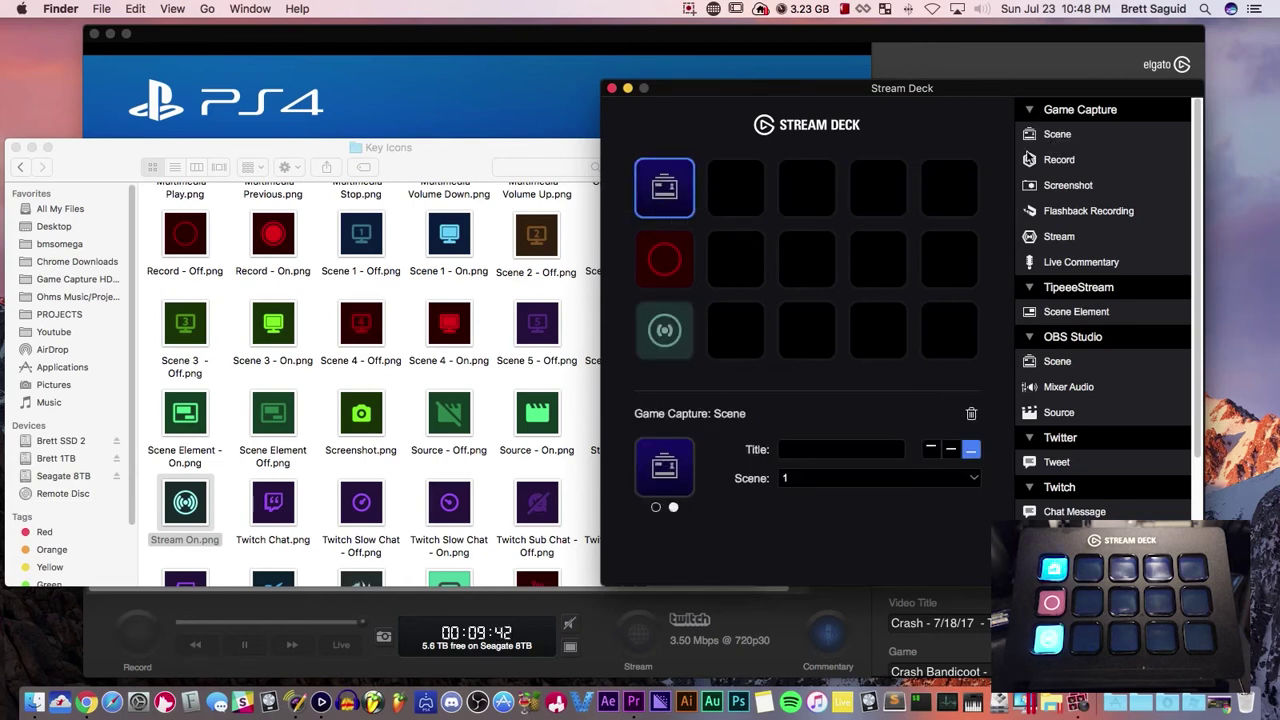
click(857, 40)
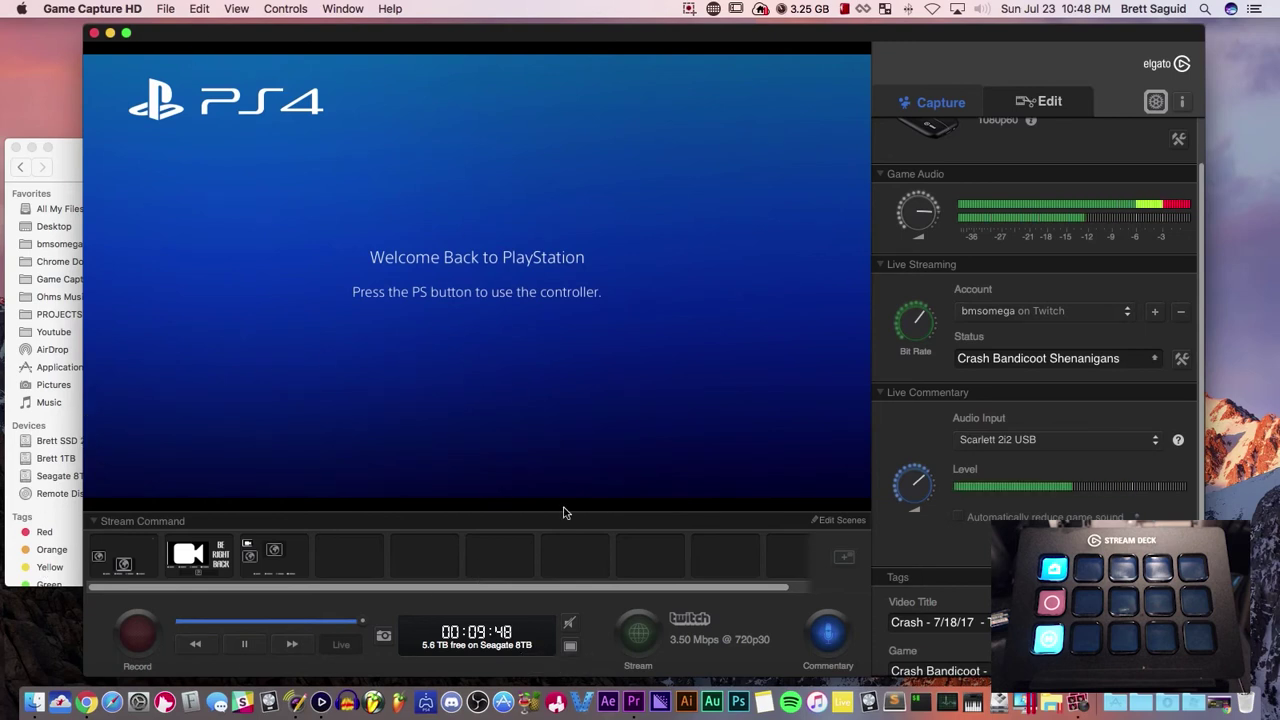
click(71, 169)
click(714, 9)
click(724, 29)
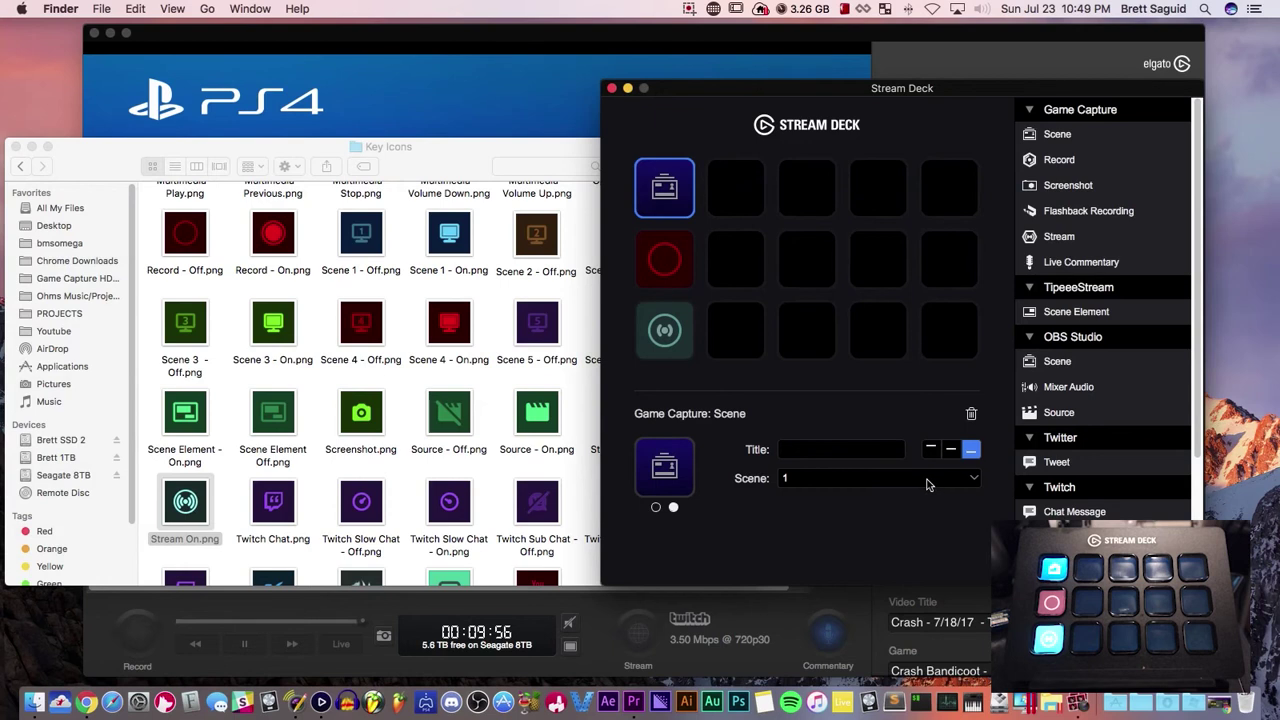
- Arrange the Key Icons folder and Stream Deck configuration windows side by side
drag(483, 152, 505, 72)
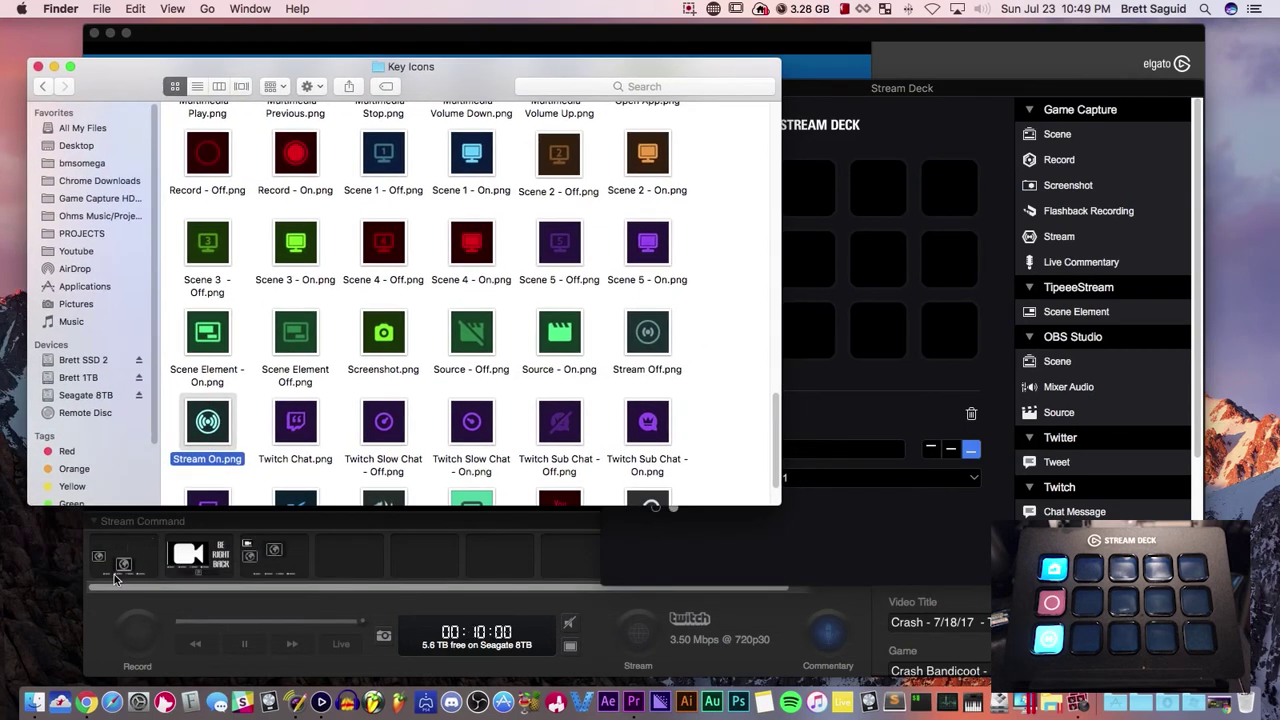
click(900, 548)
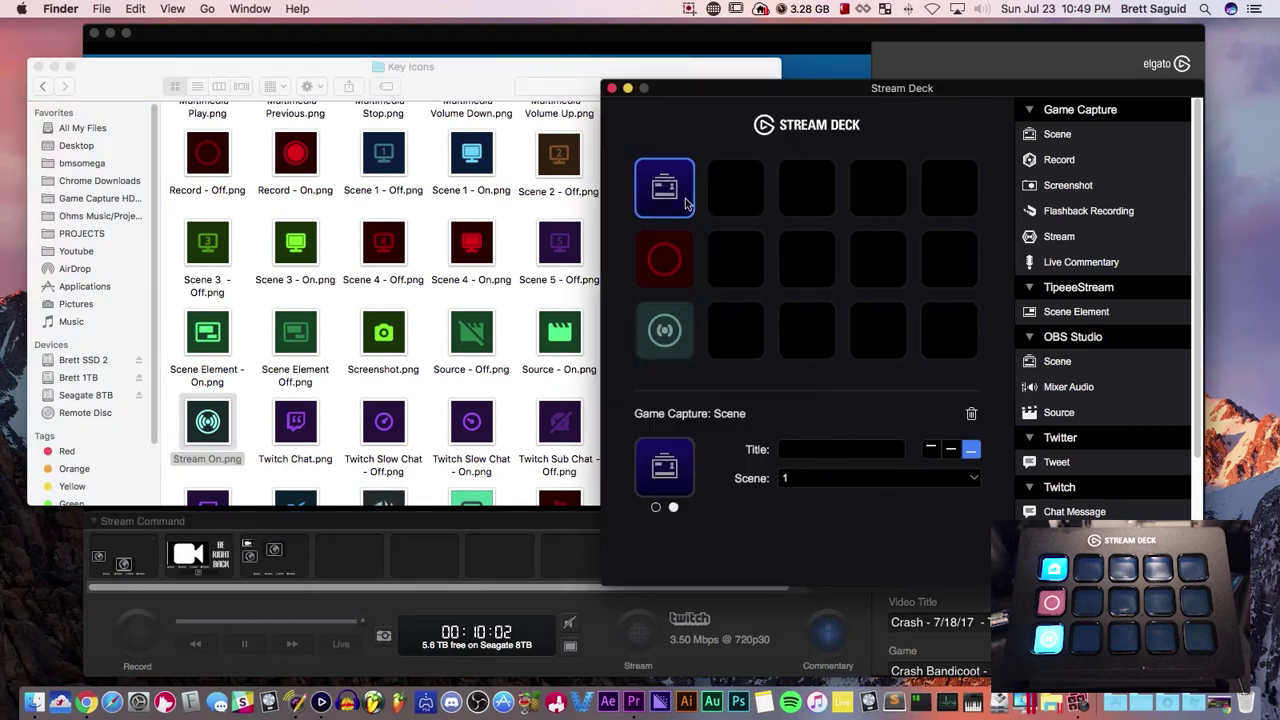
drag(446, 75, 398, 130)
click(765, 88)
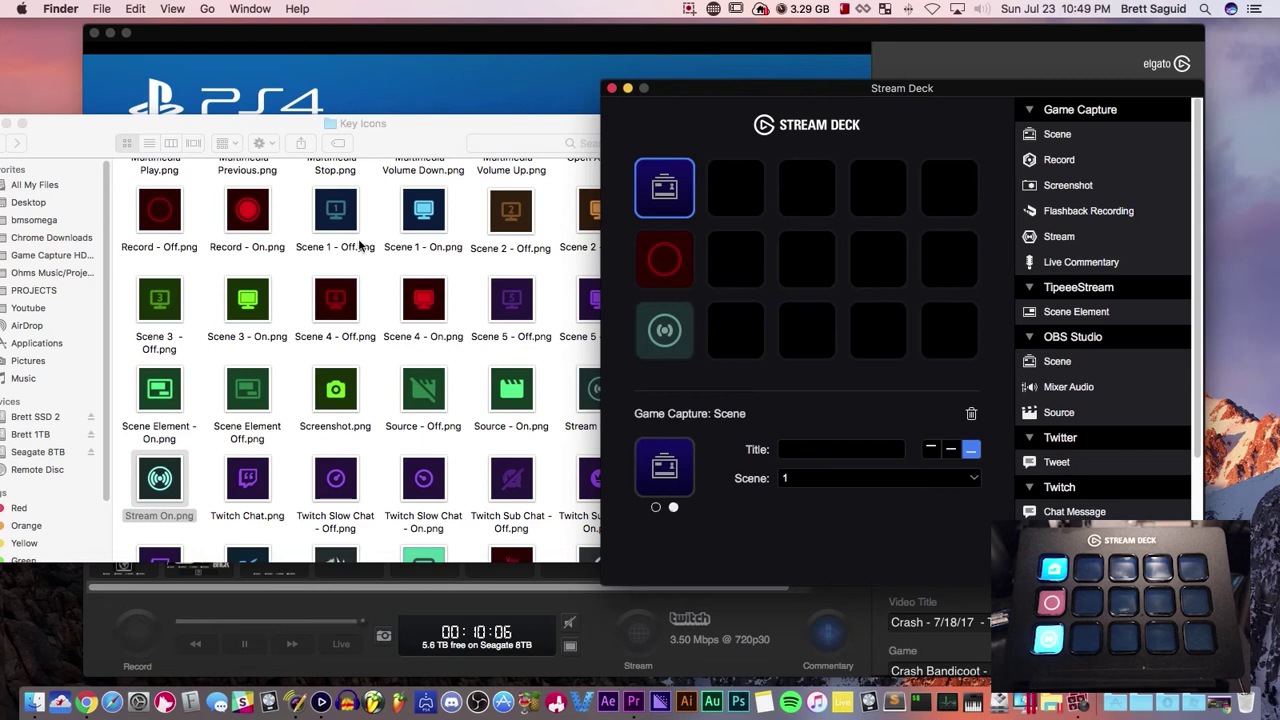
- Assign Scene 1 - Off to the second state and Scene 1 - On to the first
click(349, 243)
drag(331, 222, 666, 478)
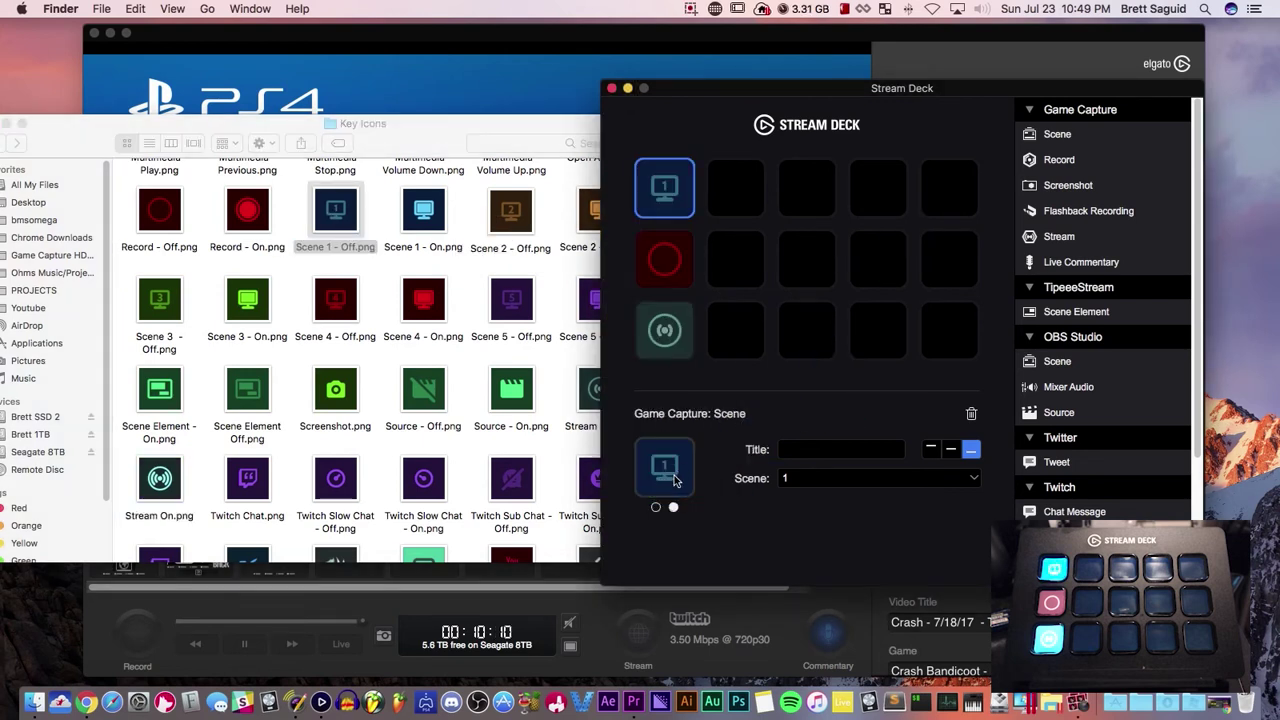
click(656, 507)
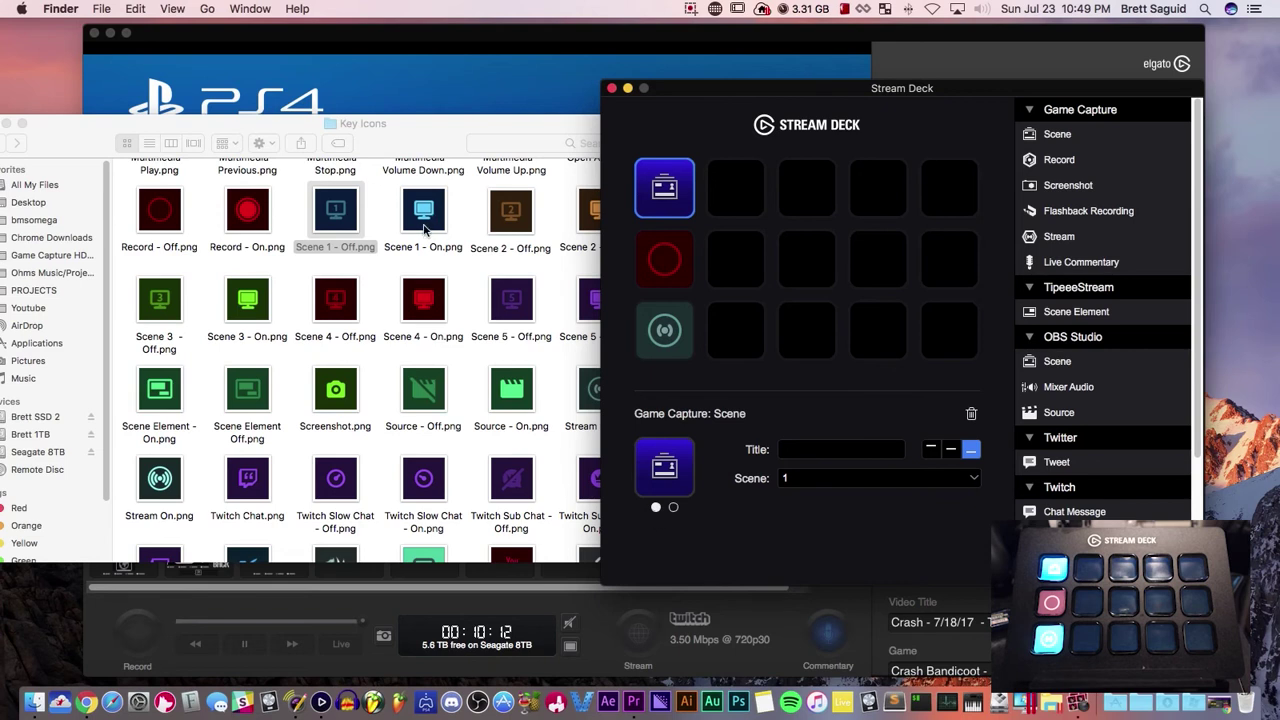
drag(416, 212, 666, 476)
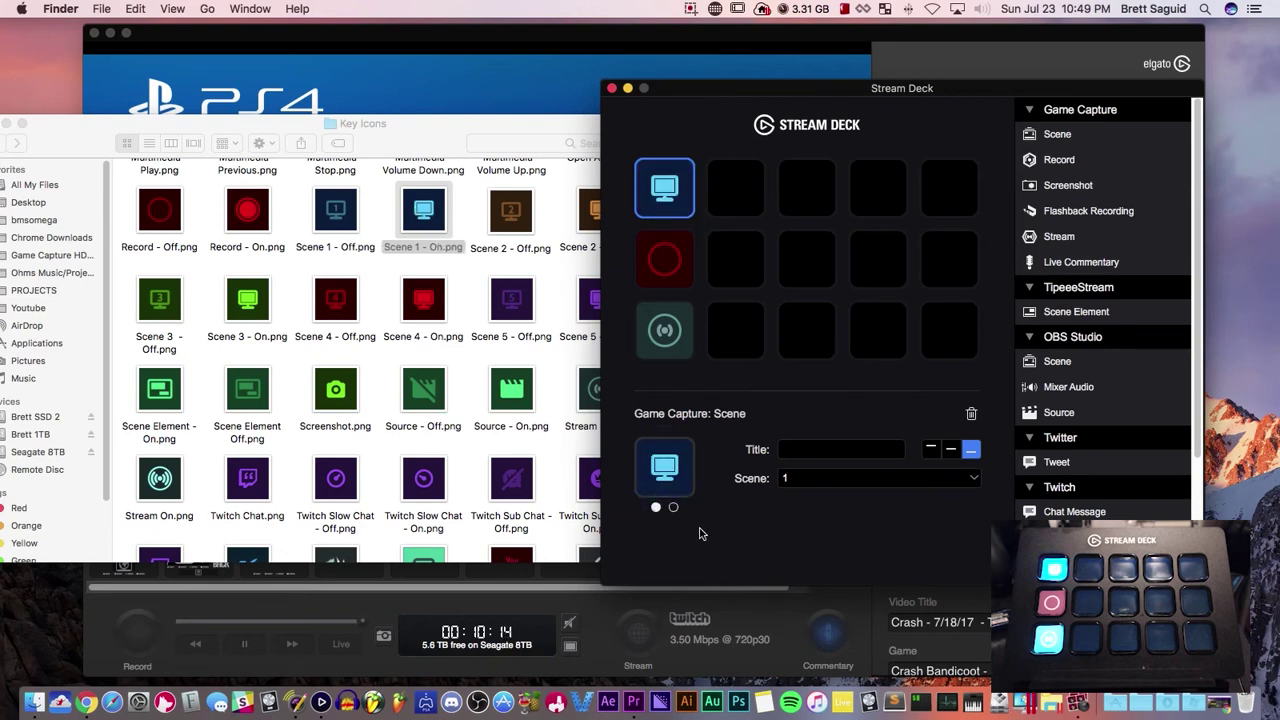